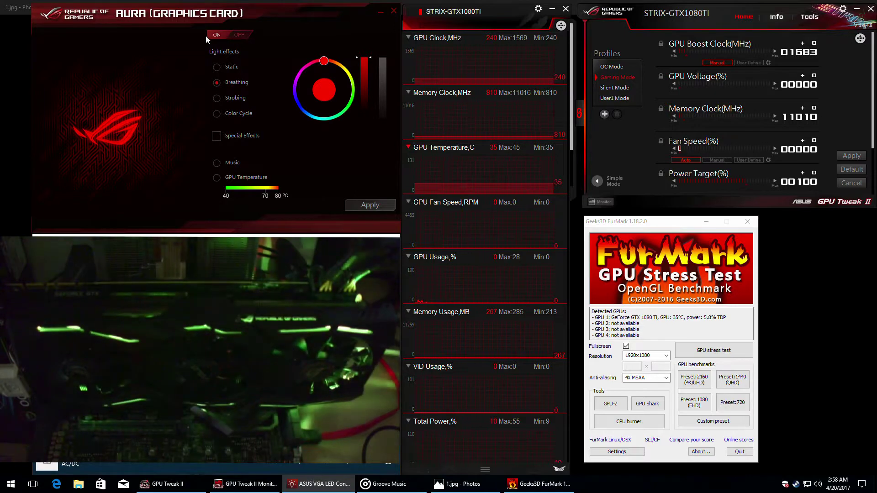
Turn the graphics card's lighting off and back on
click(242, 35)
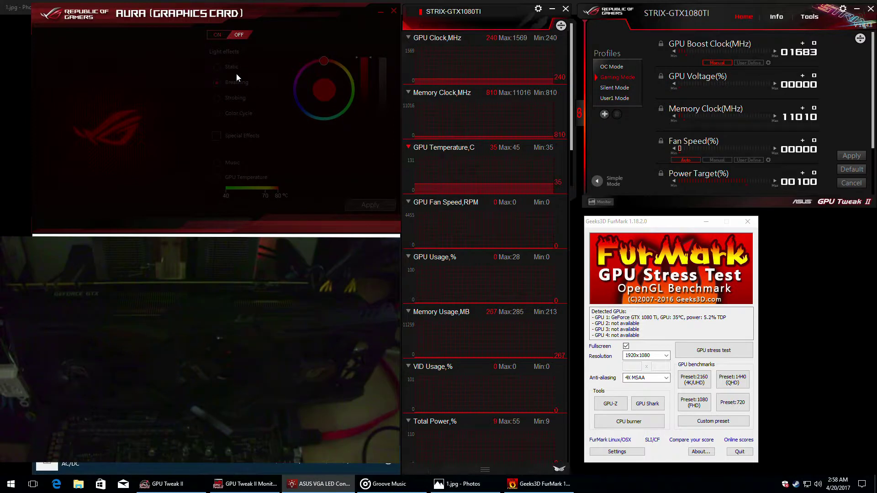
click(228, 34)
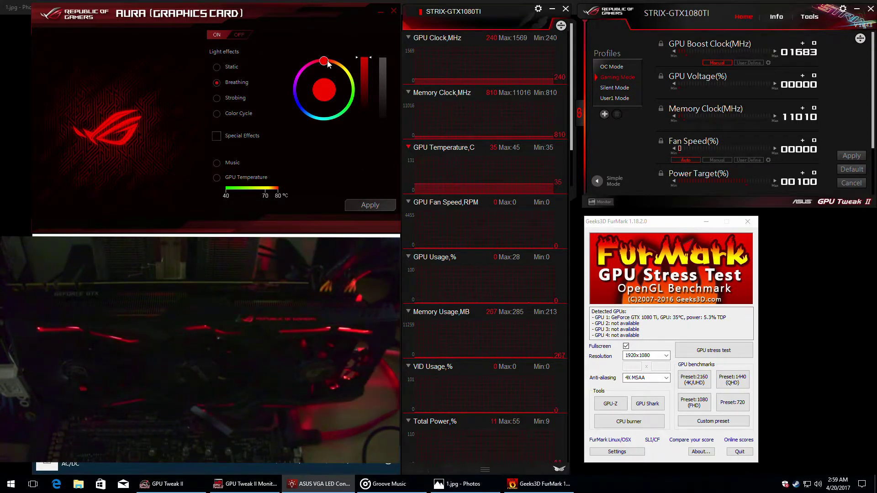
Preview several hues around the colour wheel and return the selection to red
click(288, 73)
click(354, 85)
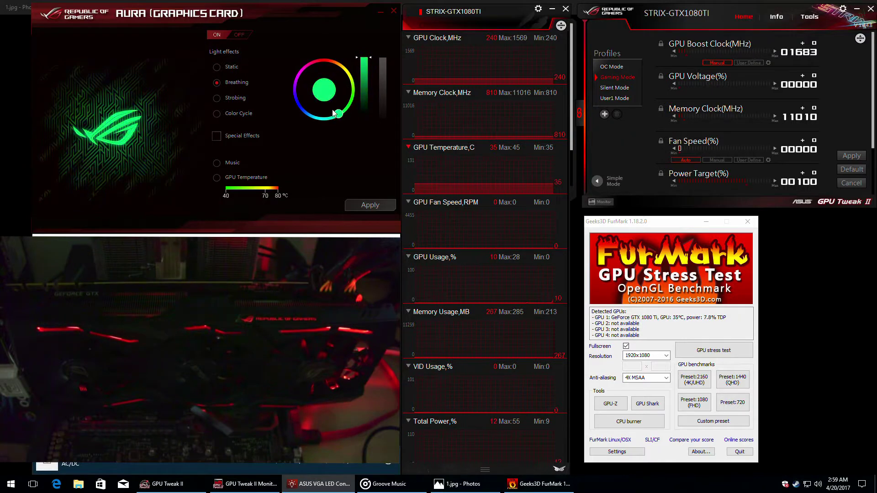
click(296, 81)
drag(296, 81, 325, 61)
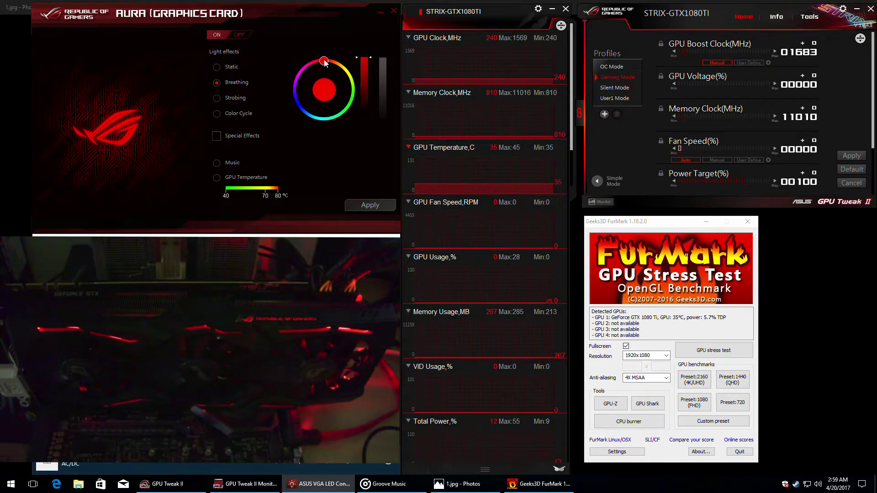
Preview the white lighting scale from minimum to maximum brightness and switch back to red
mouse_move(371, 58)
mouse_down()
mouse_move(376, 119)
mouse_move(372, 51)
mouse_move(376, 60)
mouse_up()
click(384, 60)
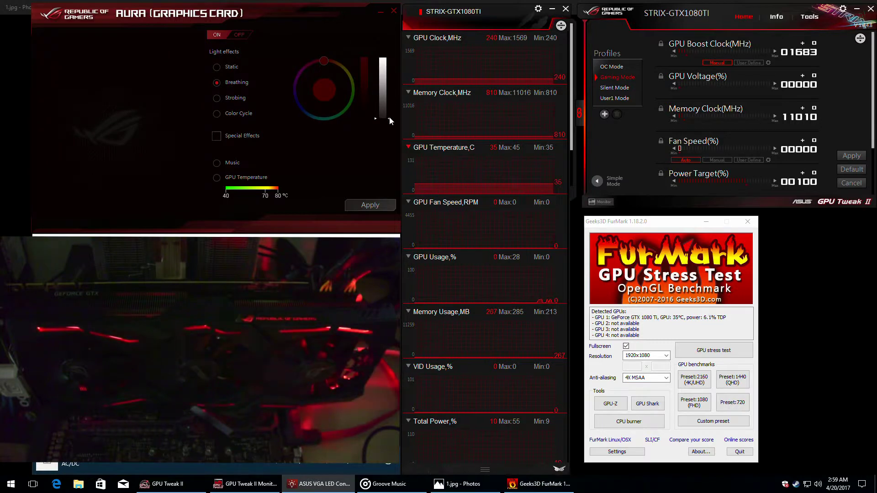
drag(393, 119, 393, 50)
click(363, 62)
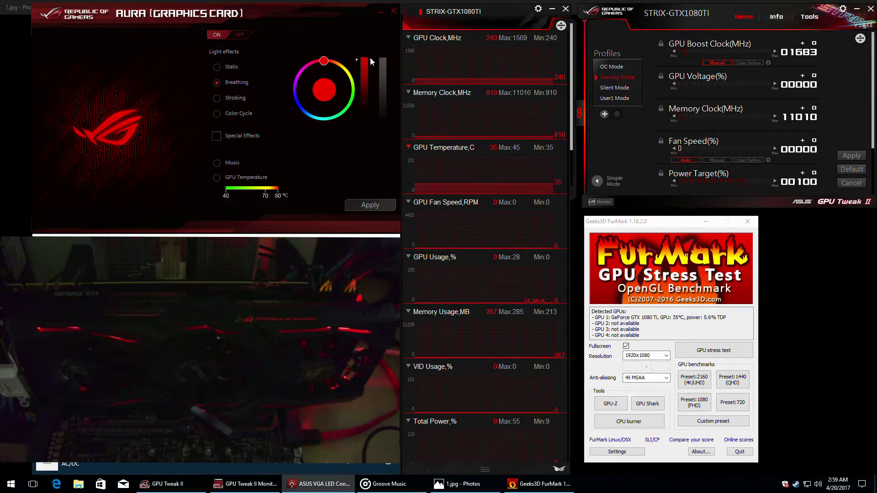
Lower the red breathing light's brightness to the minimum and apply it to the card
drag(371, 57, 372, 125)
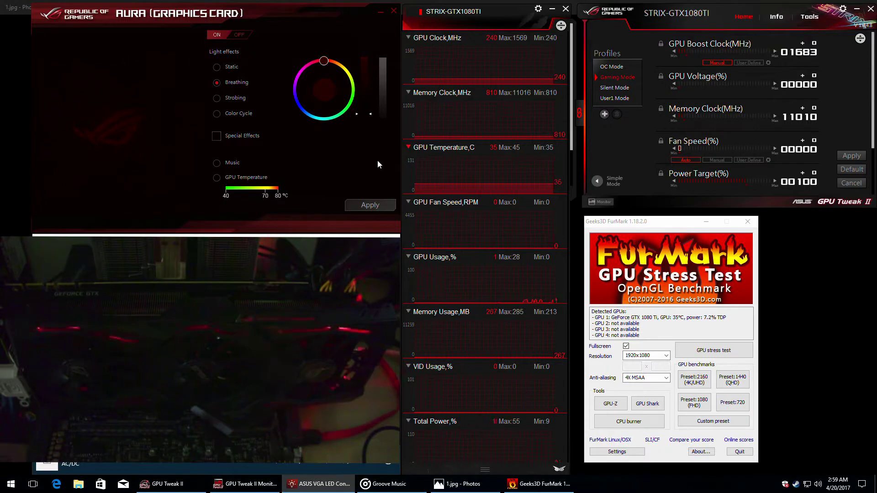
click(375, 205)
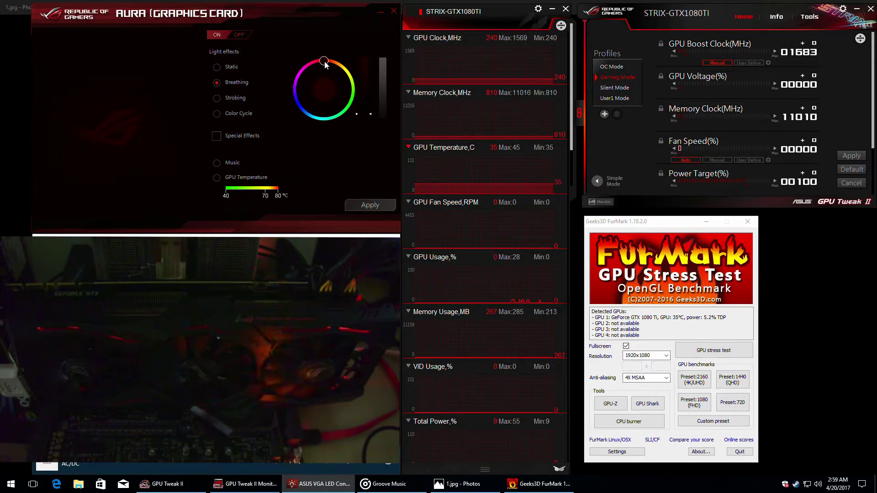
Apply a yellow-green breathing colour at minimum brightness, and reapply it at maximum brightness
drag(324, 61, 361, 86)
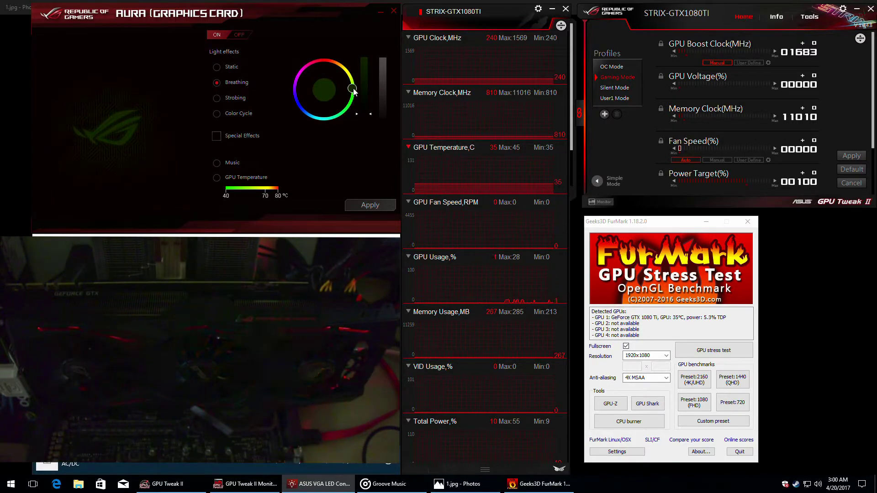
click(370, 205)
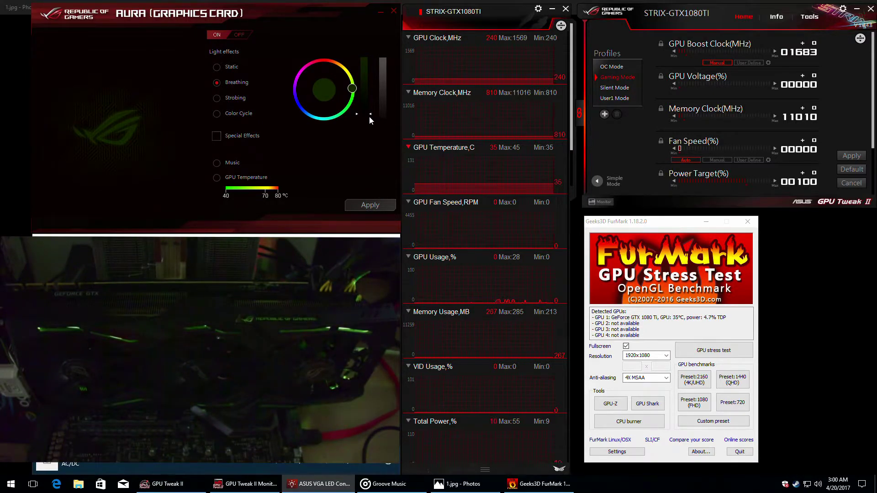
drag(369, 115, 370, 51)
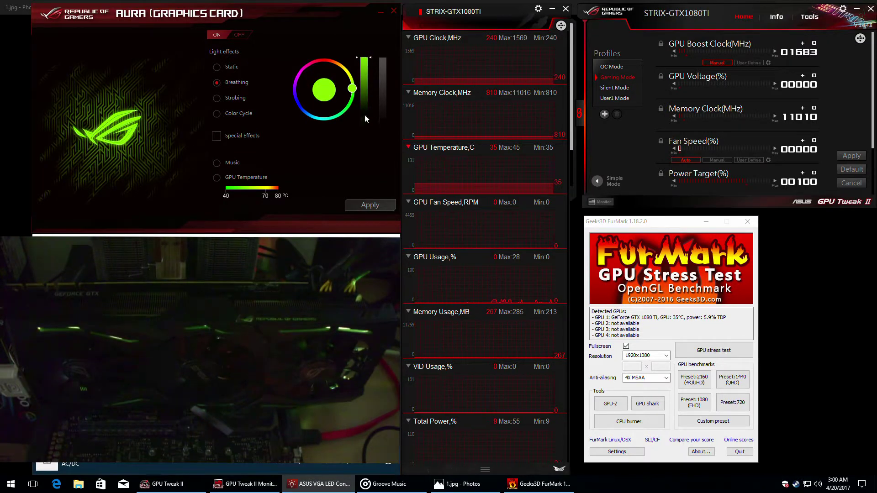
click(369, 205)
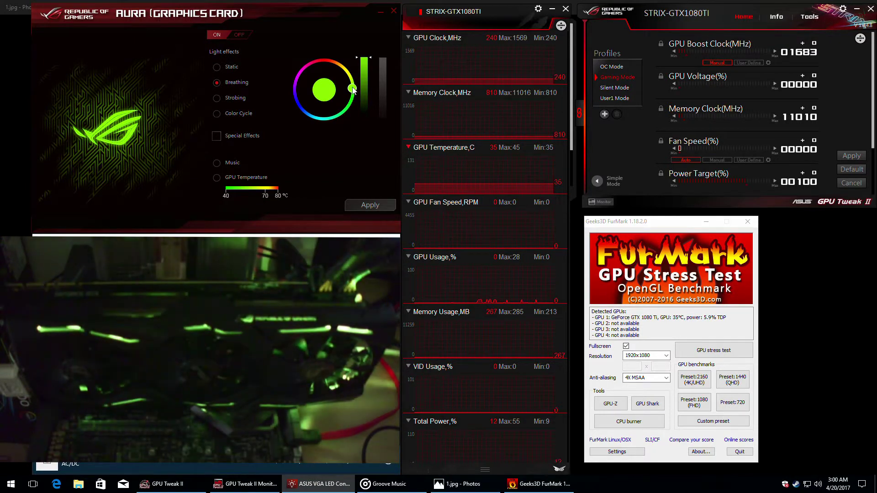
Change the breathing colour to cyan-turquoise and apply it
drag(353, 88, 325, 127)
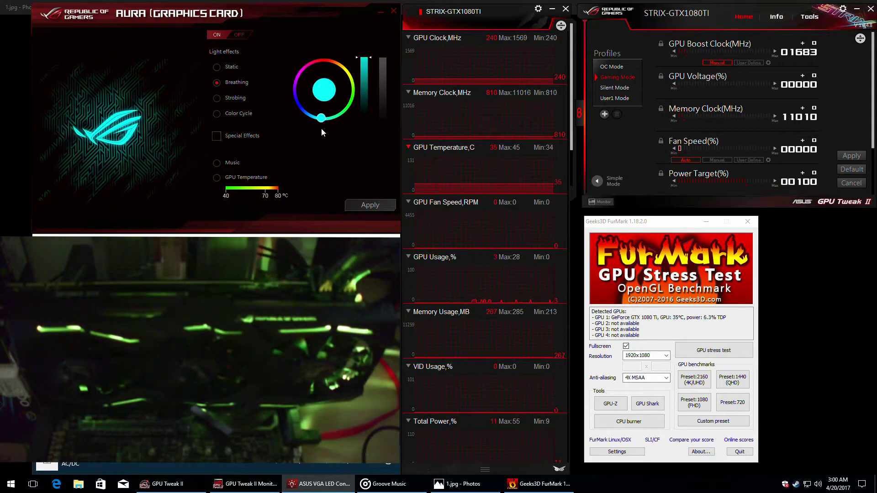
drag(321, 129, 328, 130)
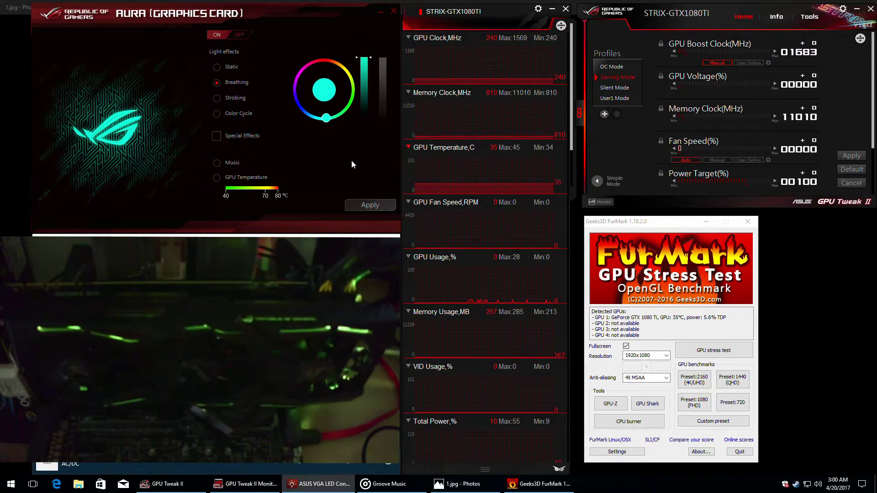
click(379, 205)
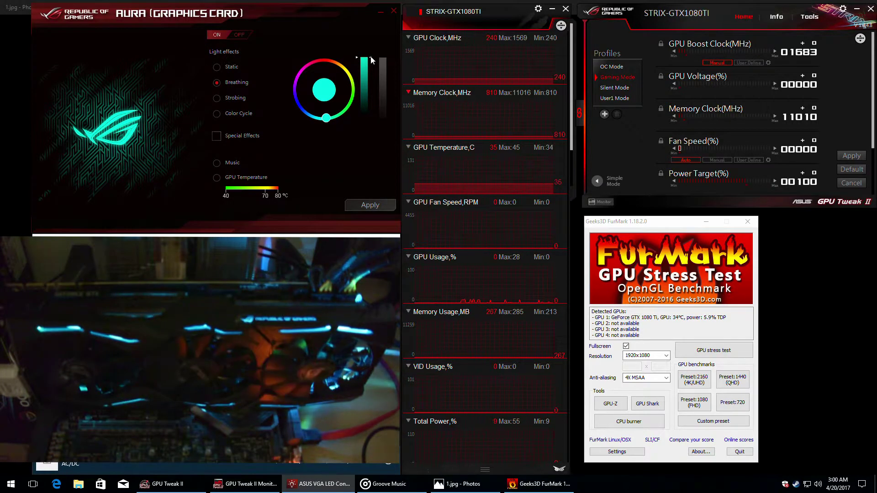
Lower the turquoise light's brightness to the minimum, raise it back to the maximum and apply it
drag(371, 61, 372, 139)
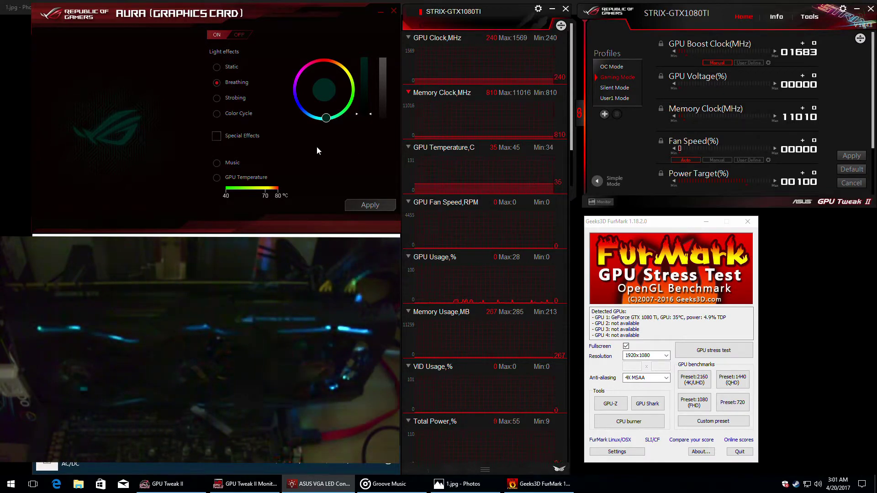
drag(364, 114, 364, 57)
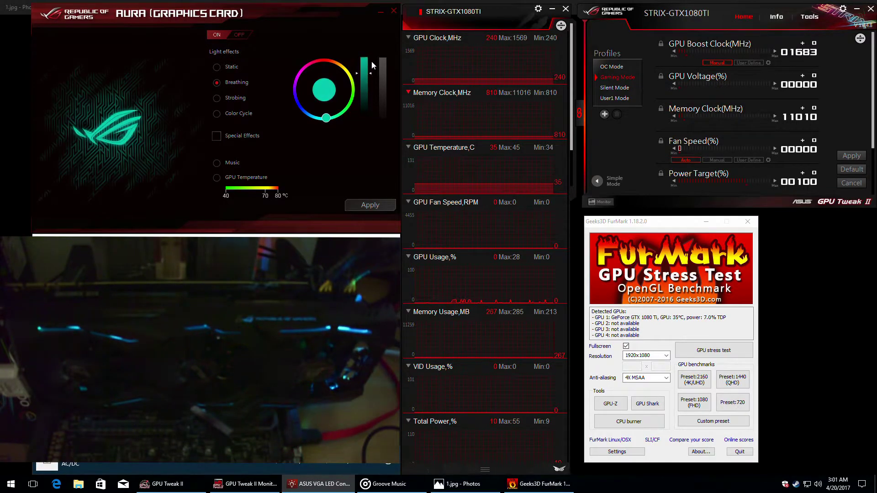
click(366, 205)
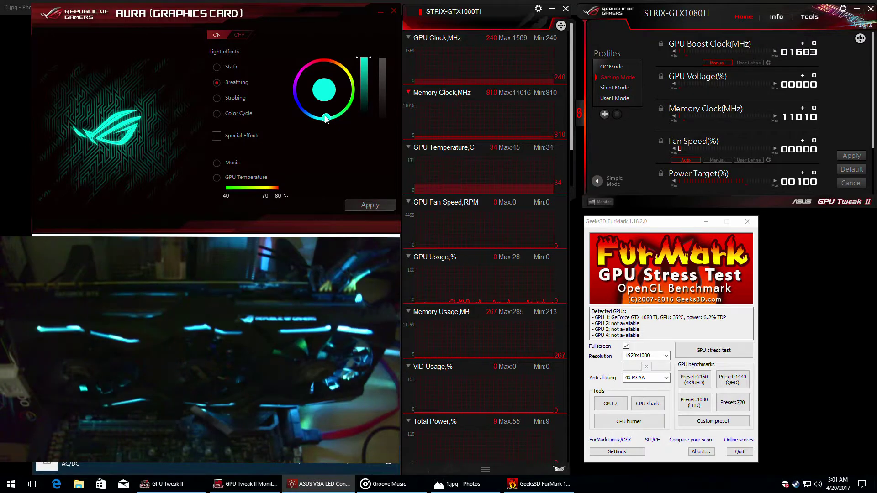
Change the breathing colour to blue-violet and apply it
drag(326, 118, 284, 95)
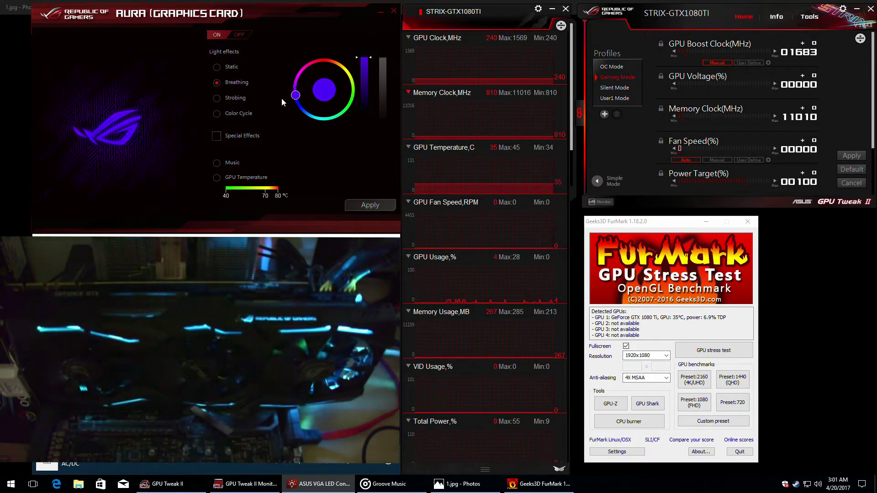
click(371, 205)
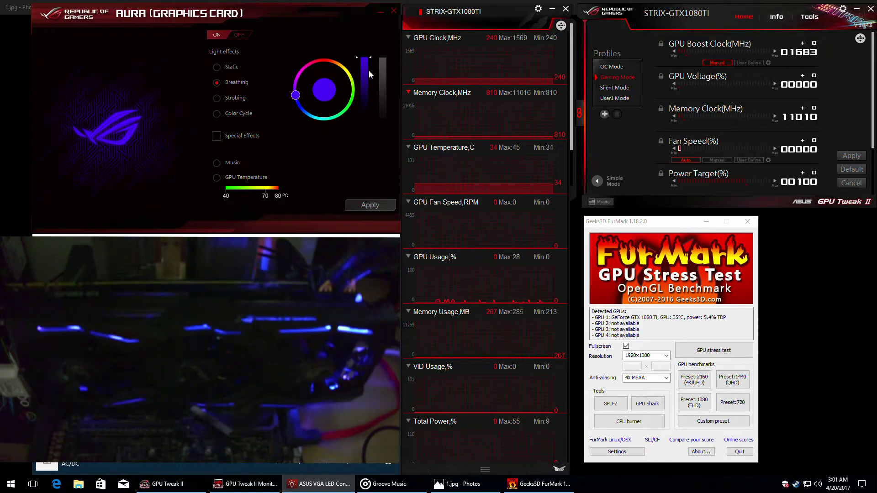
Lower the blue-violet light's brightness to the minimum, restore it to full and apply it
drag(370, 61, 373, 102)
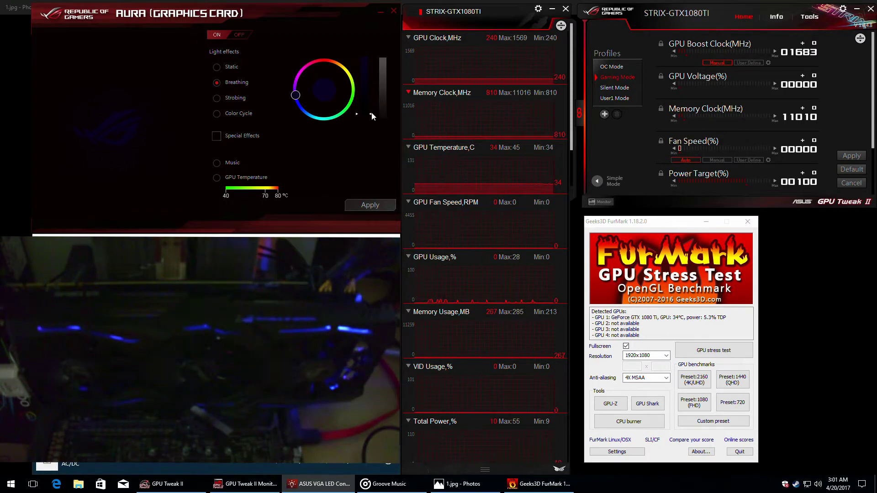
click(365, 76)
drag(368, 75, 369, 48)
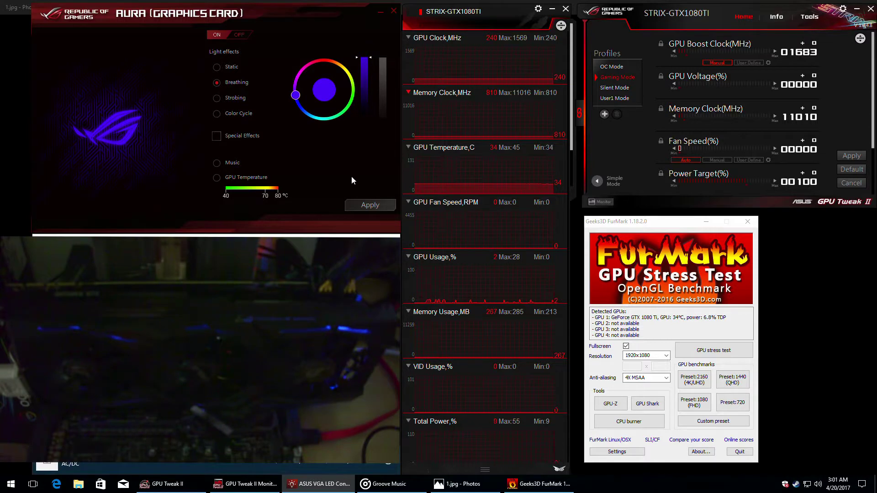
click(369, 206)
Change the breathing colour to red, applying slightly different hues around pure red to fine-tune it
drag(296, 97, 313, 47)
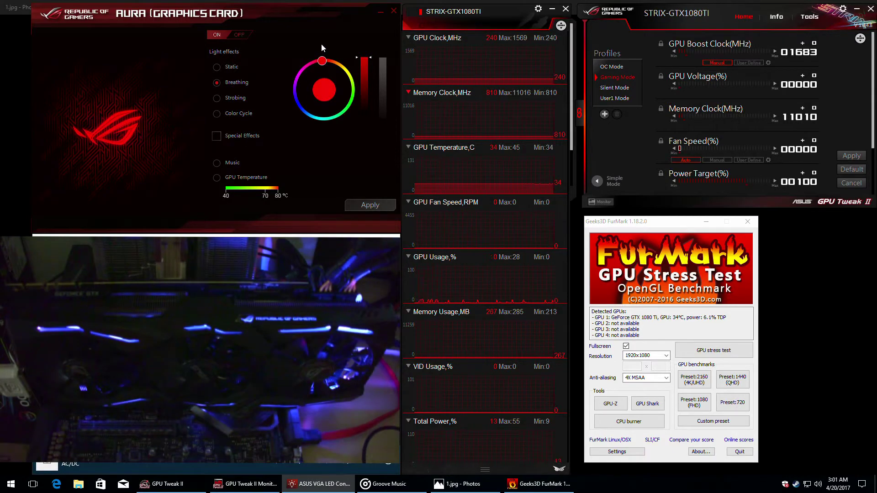
click(370, 205)
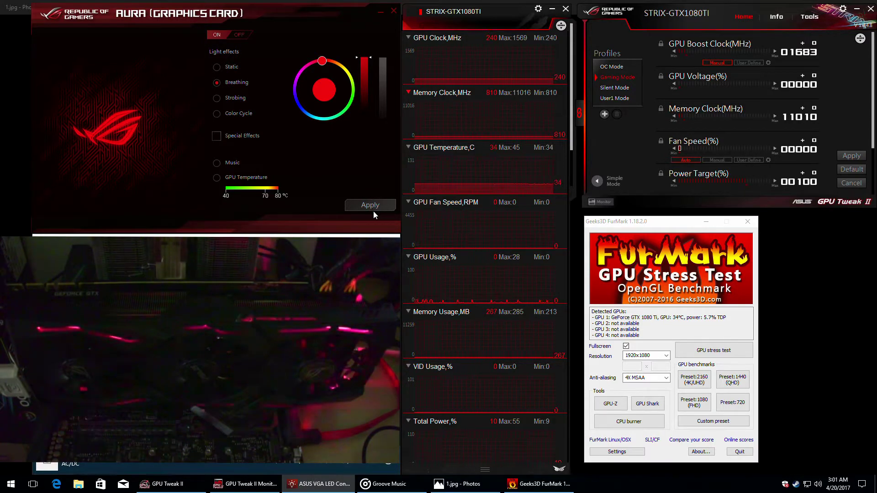
drag(326, 62, 329, 61)
click(377, 204)
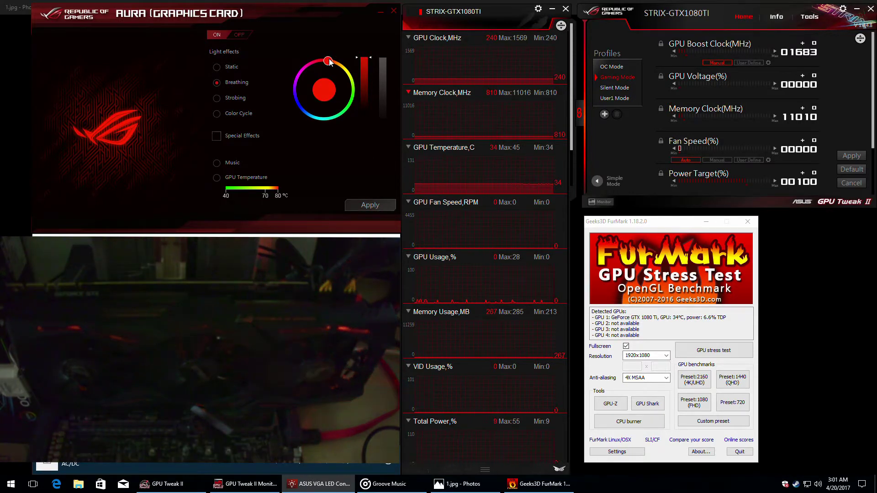
drag(329, 62, 323, 61)
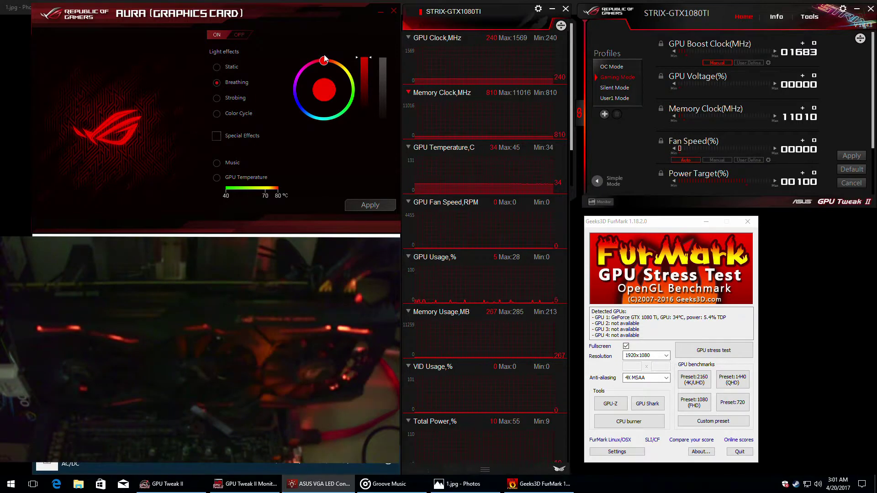
click(370, 205)
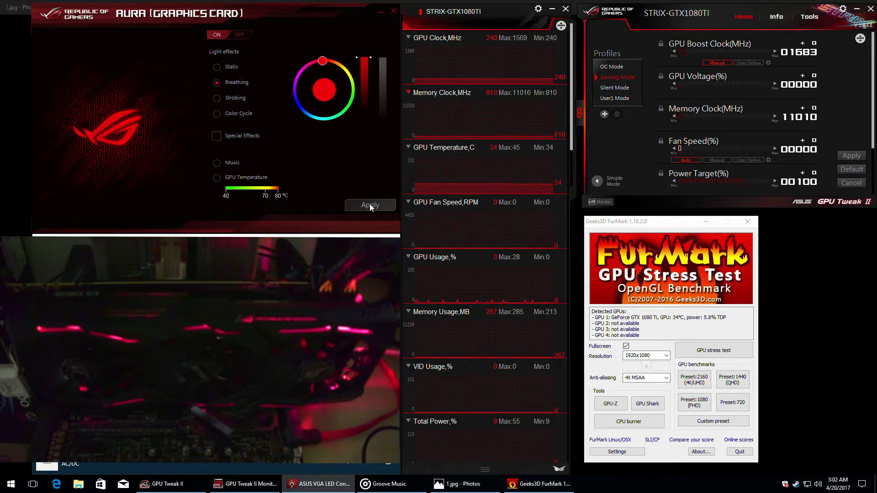
Switch the breathing light to full-brightness white and apply it
click(384, 61)
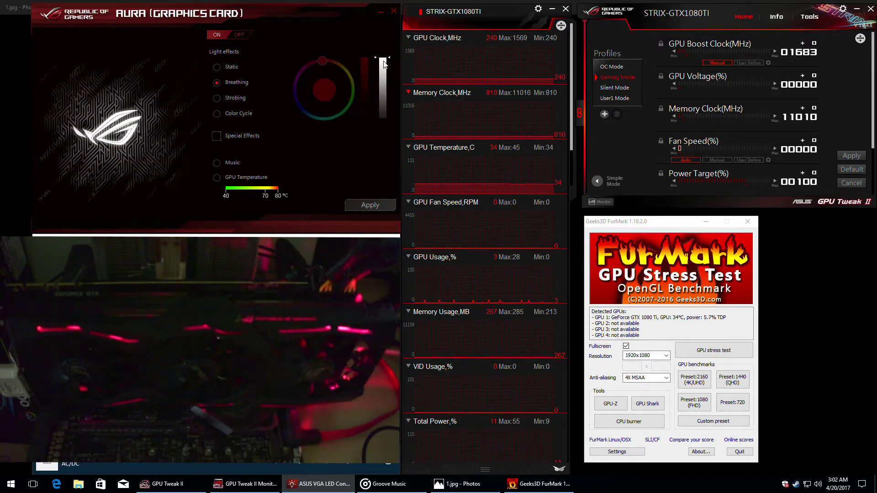
click(369, 205)
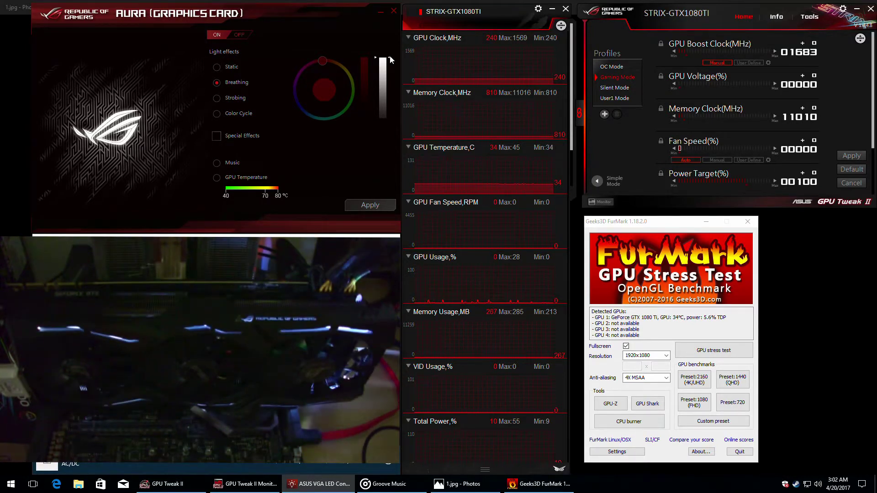
Apply the white light at minimum brightness, and reapply it at maximum brightness
drag(391, 59, 392, 144)
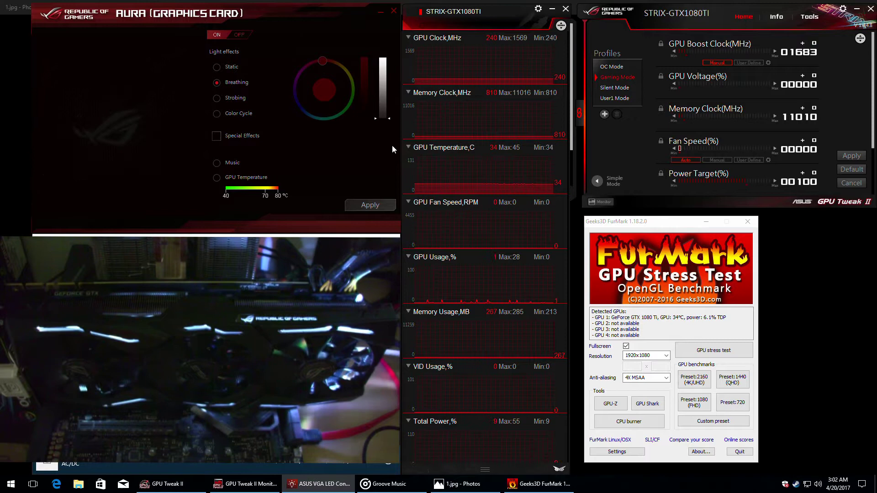
click(378, 204)
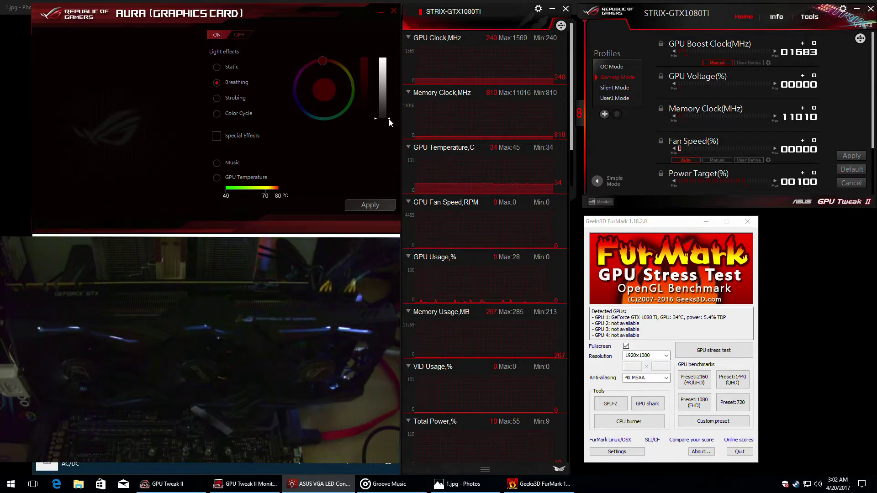
drag(389, 120, 392, 39)
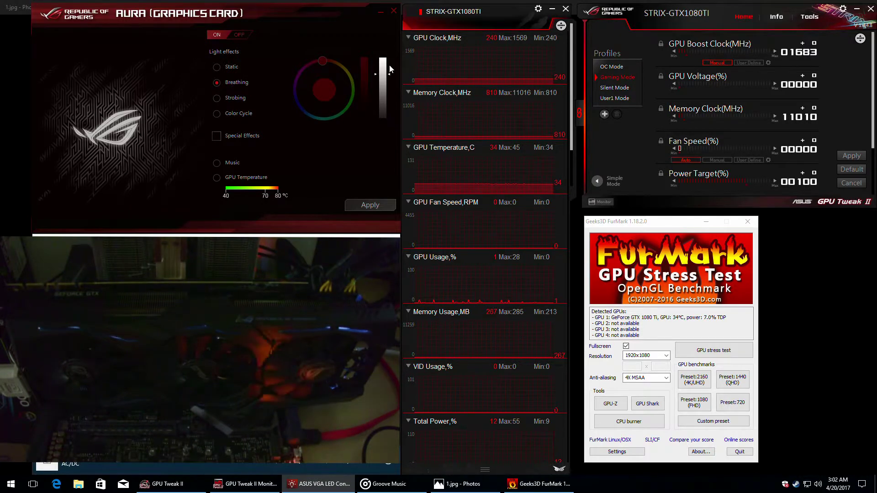
click(371, 204)
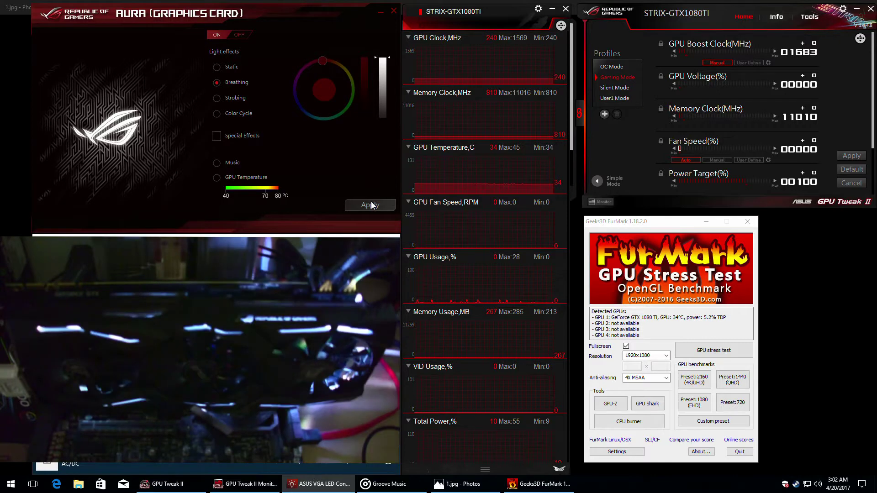
Switch the breathing light from white back to full-brightness red and apply it
click(363, 64)
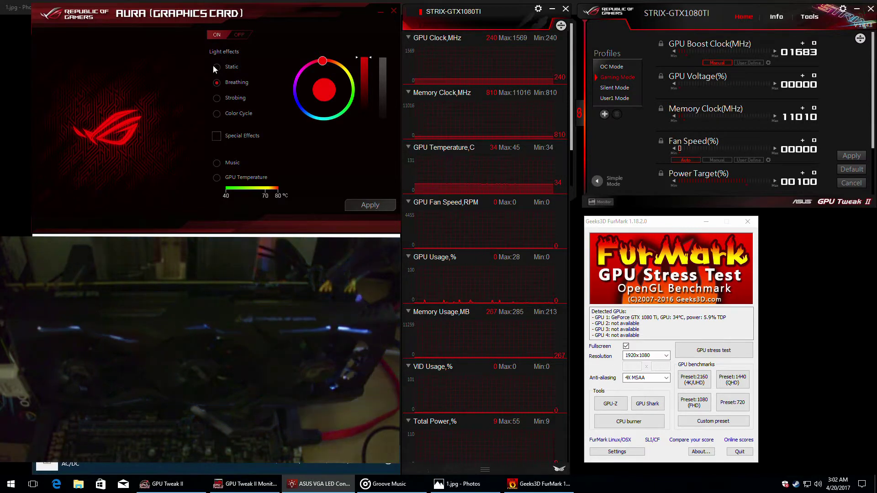
click(371, 205)
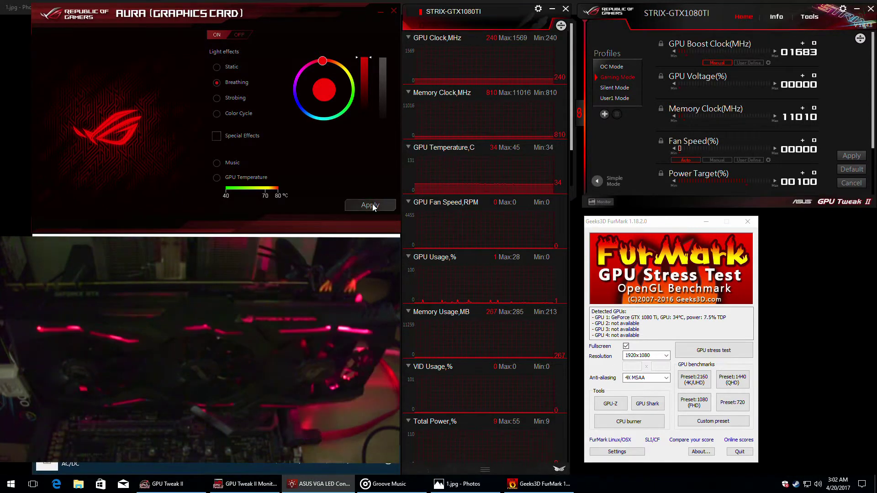
Switch to the Static effect and apply the red light at full, minimum and again full brightness
click(217, 67)
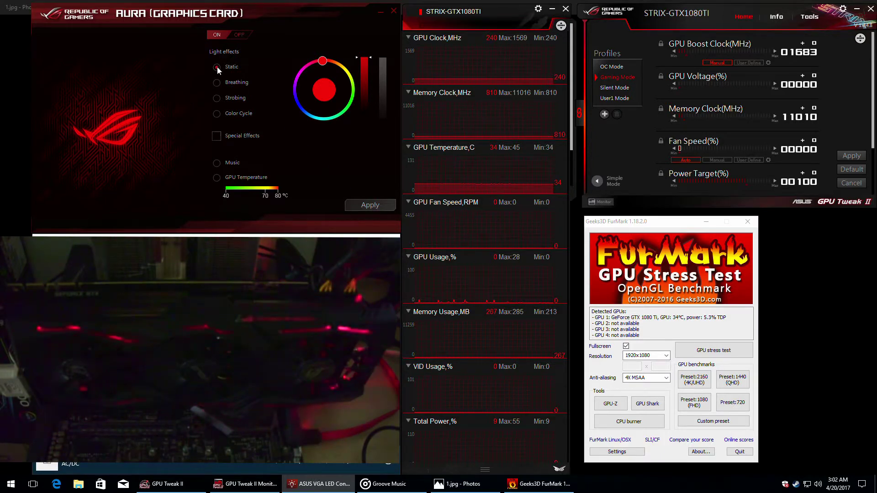
click(366, 205)
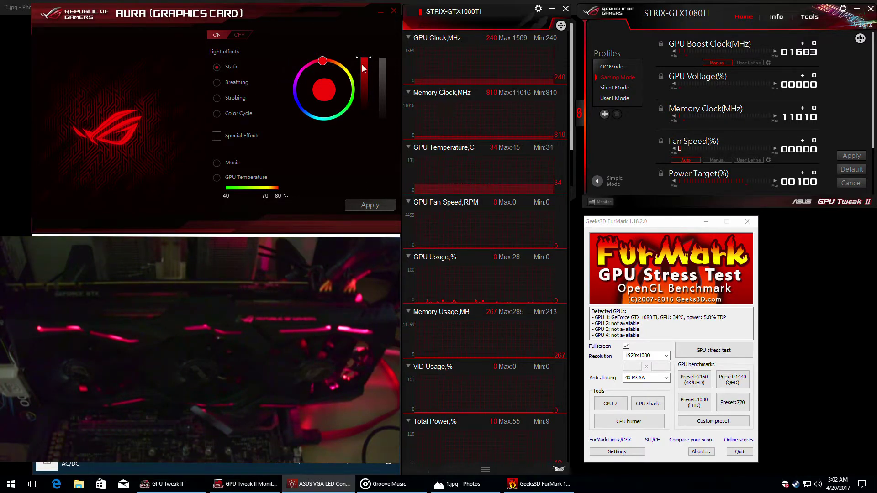
drag(371, 59, 374, 135)
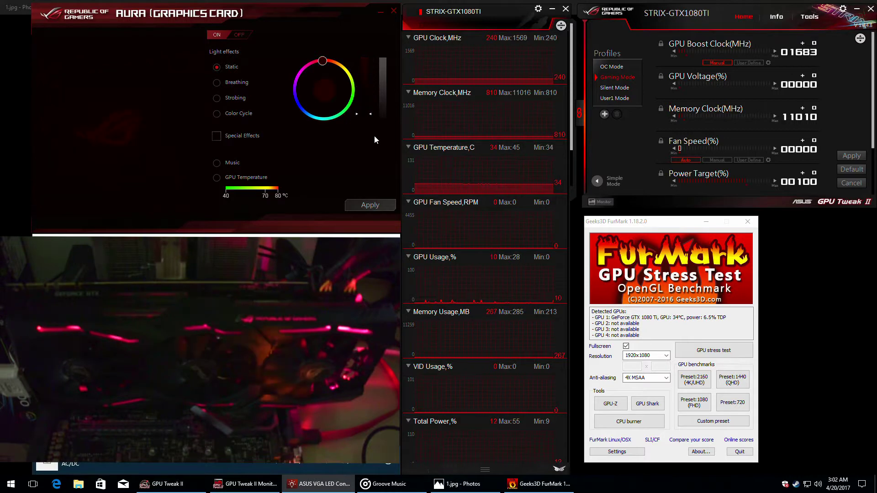
click(384, 203)
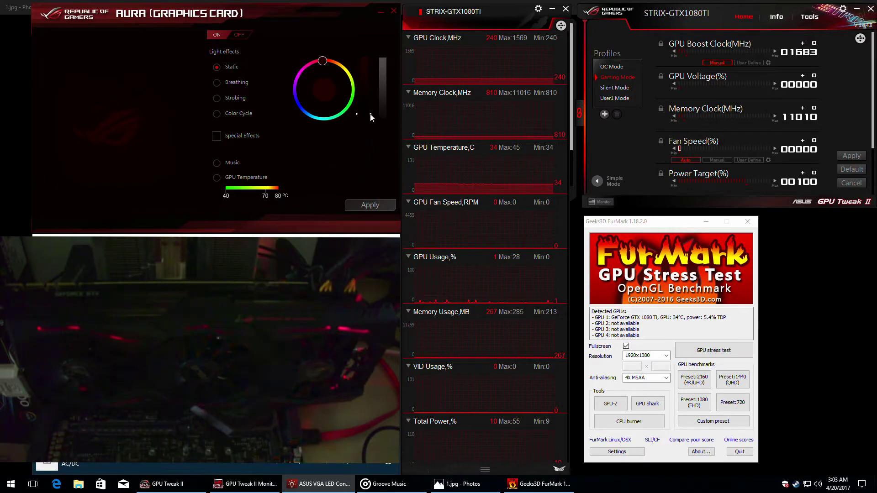
drag(371, 117, 370, 43)
click(370, 205)
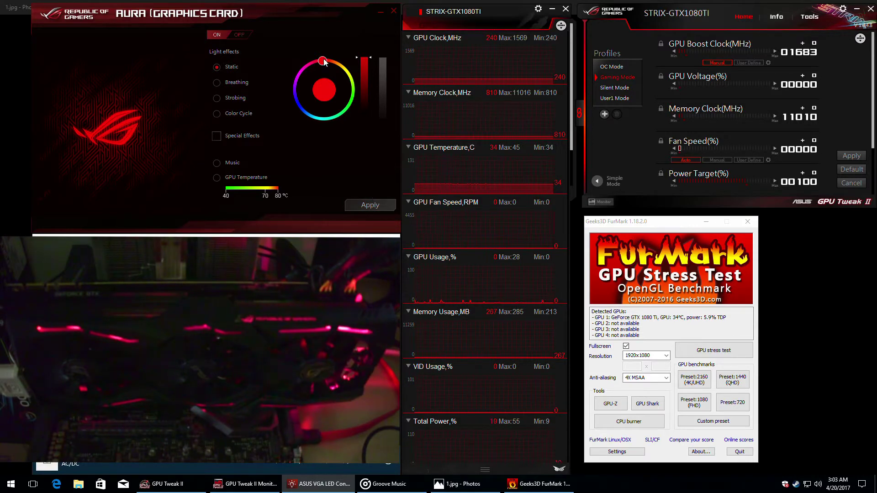
Change the static colour to yellowish green and apply it at full, minimum and again full brightness
drag(325, 62, 357, 91)
click(383, 206)
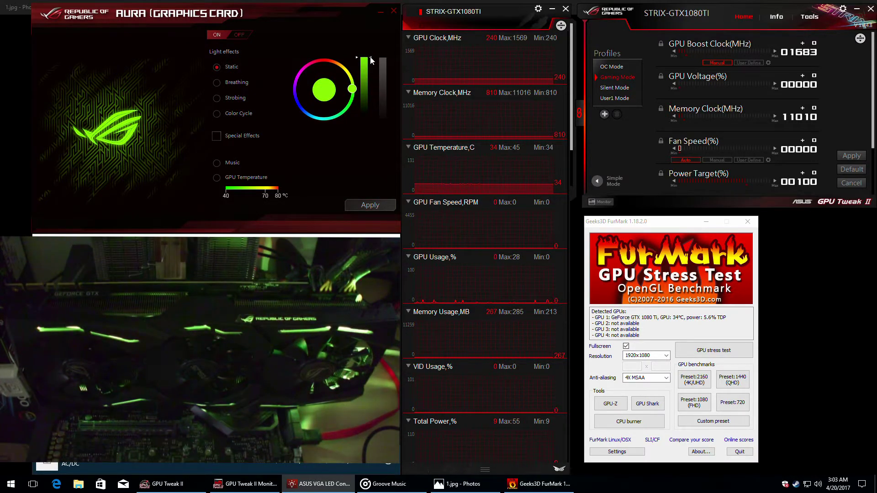
drag(371, 60, 371, 133)
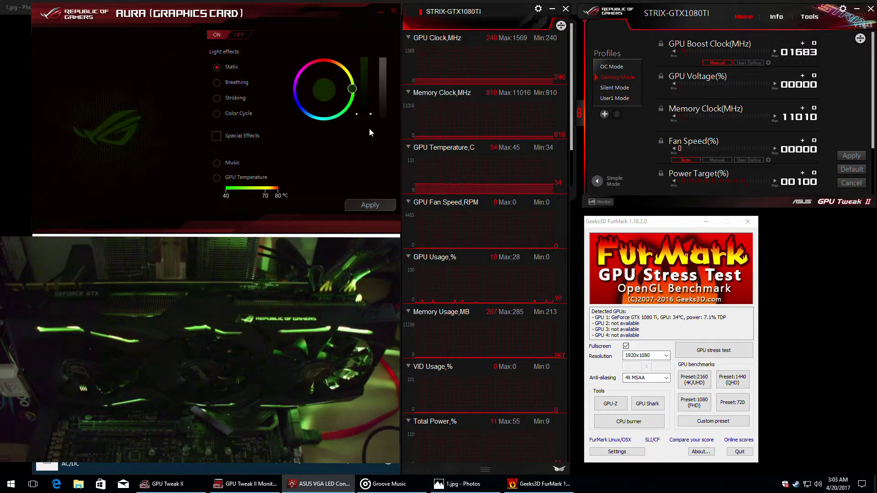
click(381, 202)
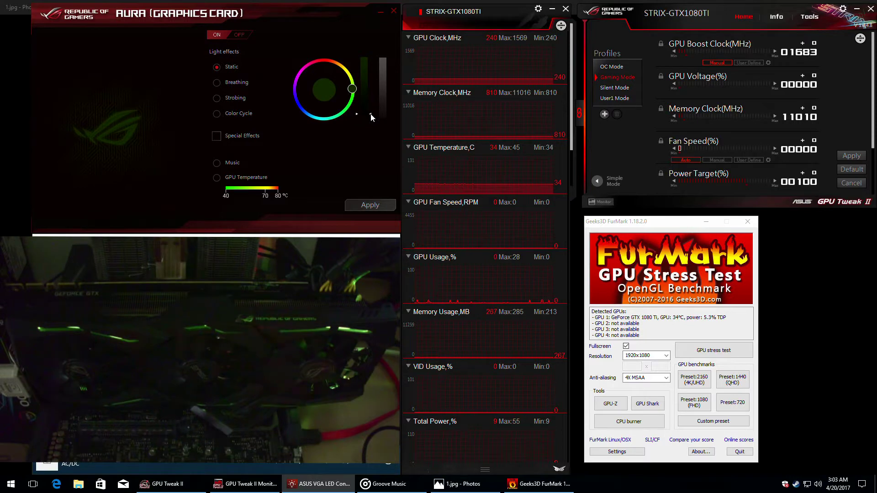
drag(371, 115, 370, 33)
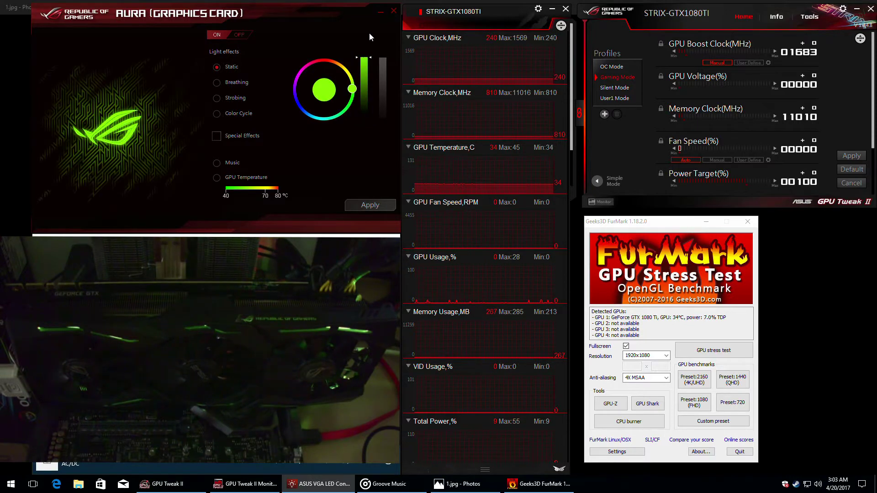
click(375, 205)
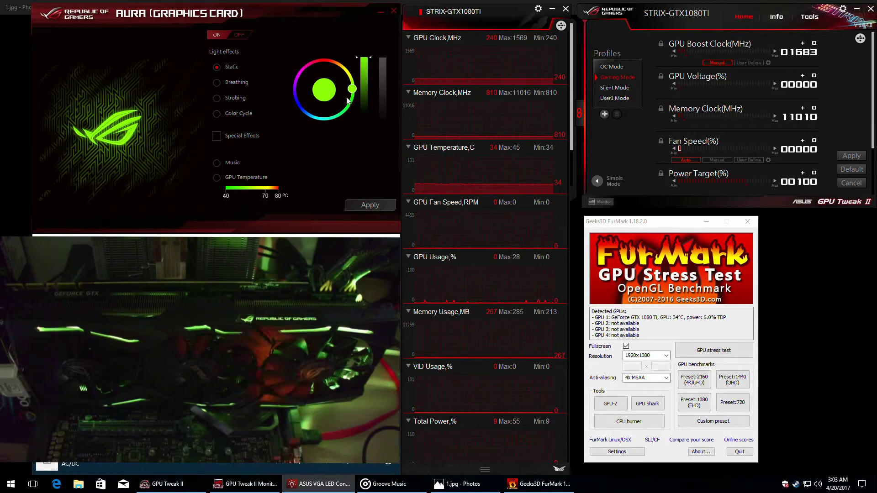
Change the static colour to turquoise and apply it at full, minimum and again full brightness
drag(352, 89, 338, 131)
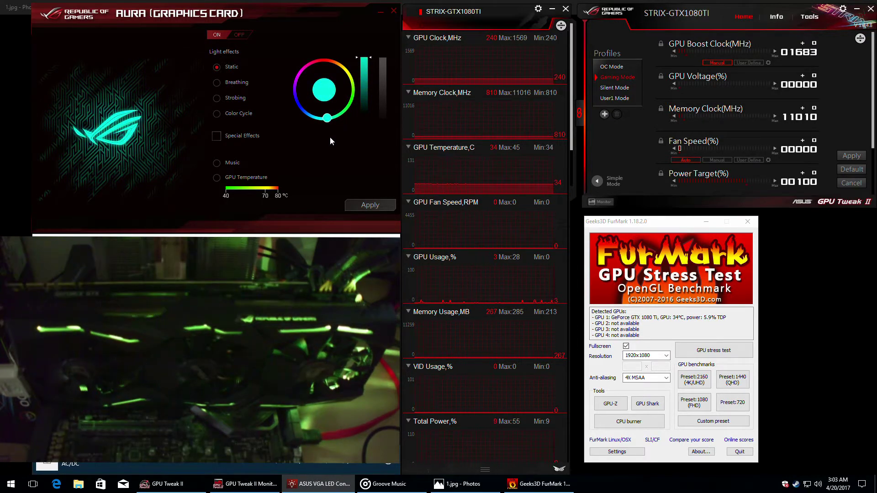
click(371, 205)
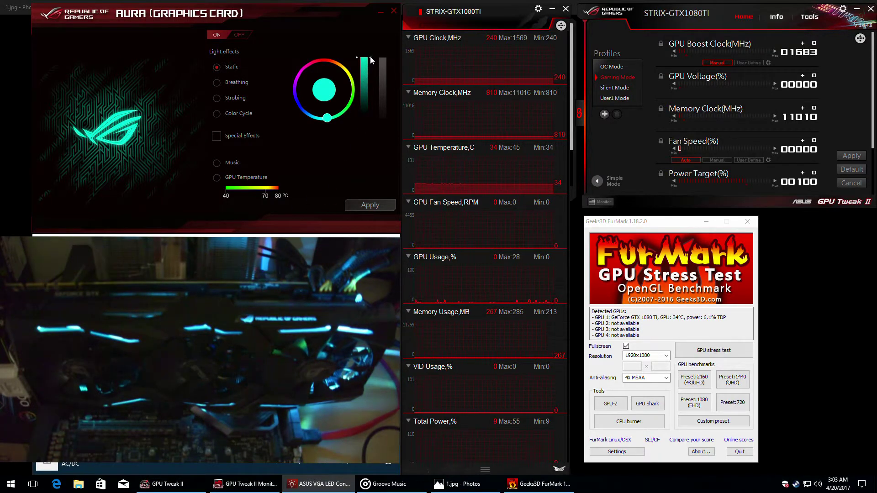
drag(372, 60, 372, 131)
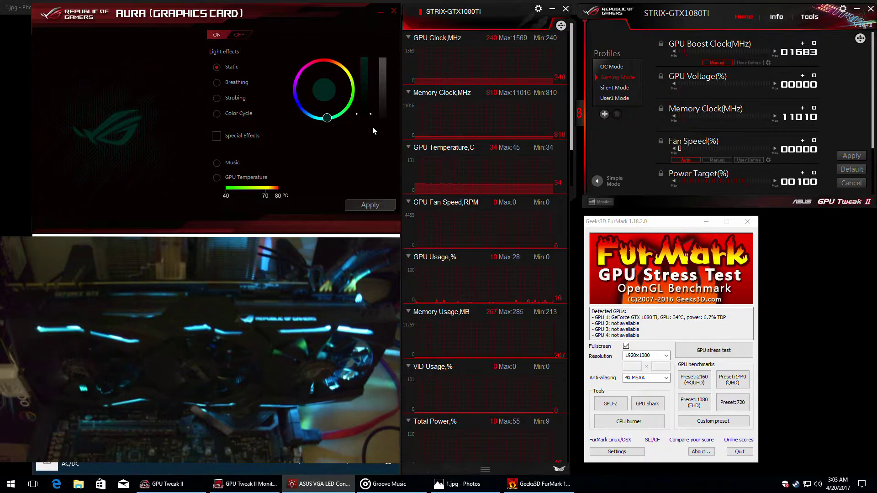
click(374, 205)
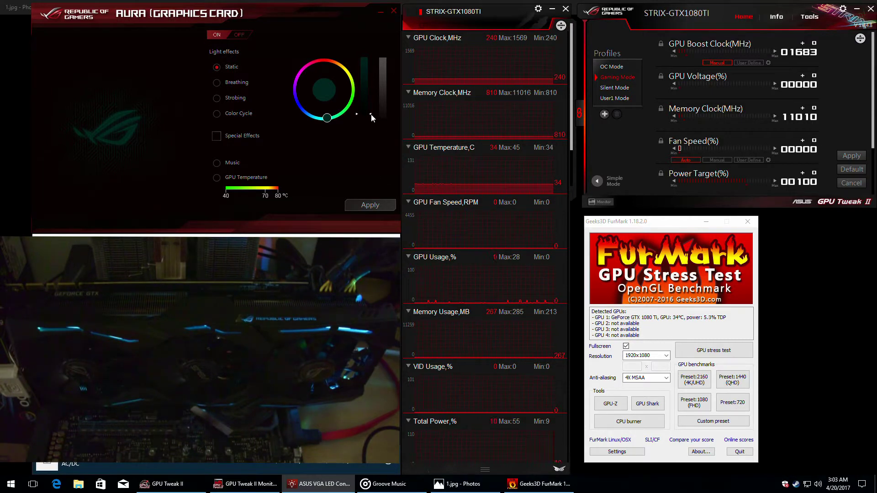
drag(372, 117, 372, 33)
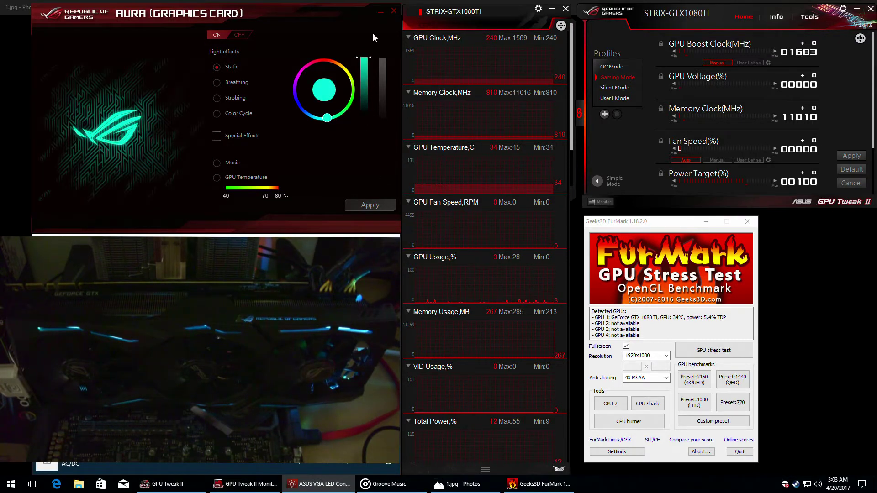
click(373, 205)
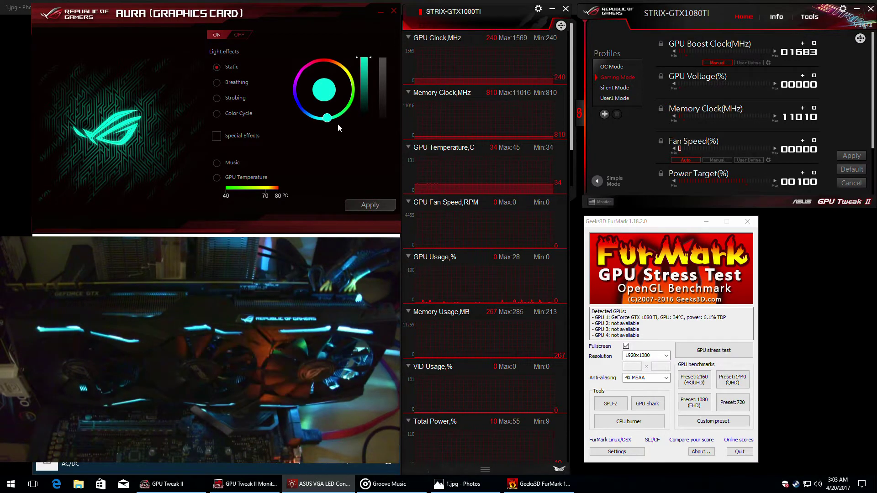
Change the static colour to bluish violet and apply it at full, minimum and again full brightness
drag(327, 118, 283, 88)
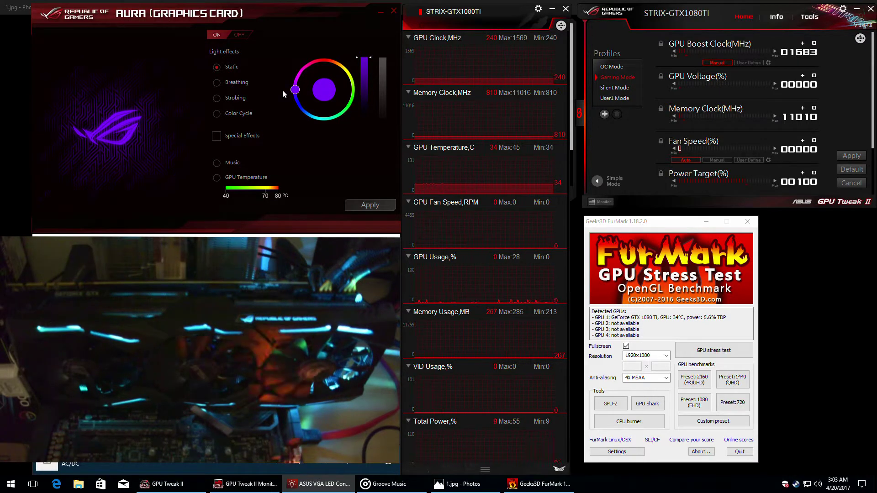
drag(282, 90, 281, 93)
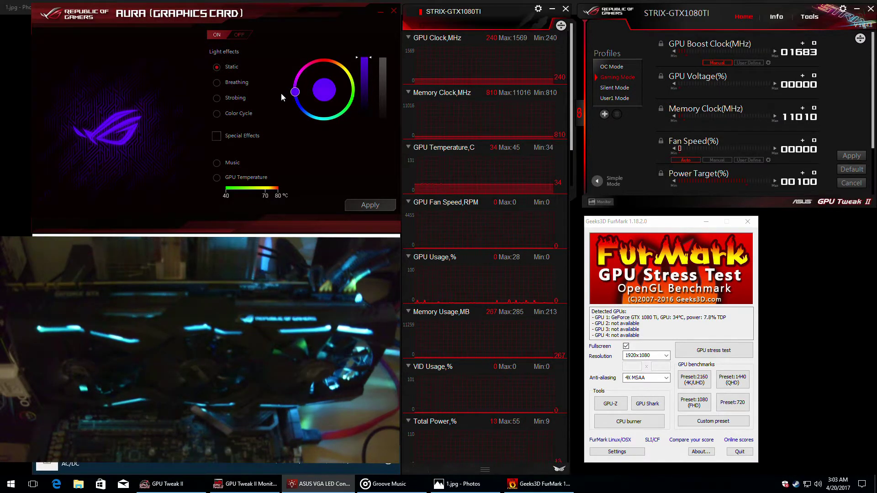
click(364, 205)
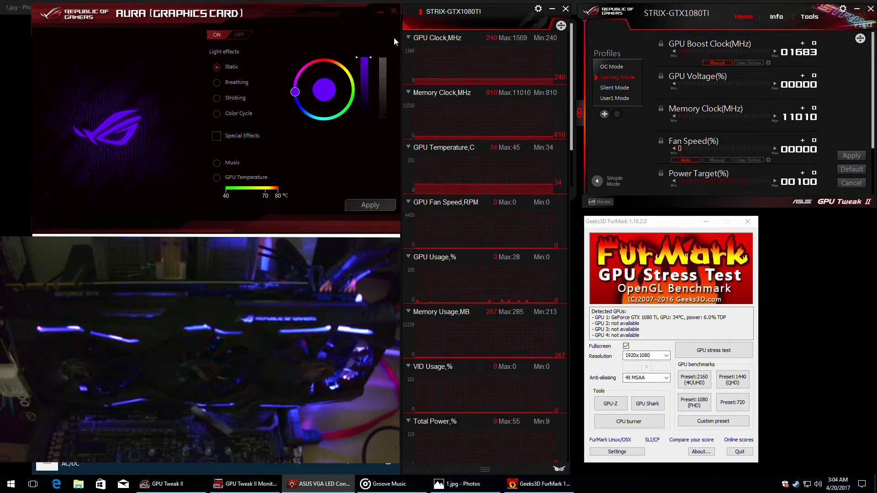
drag(370, 58, 376, 141)
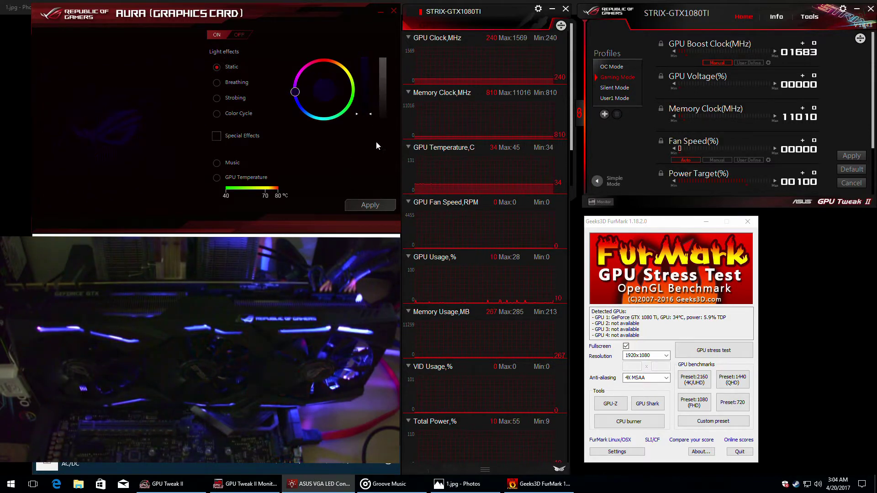
click(369, 204)
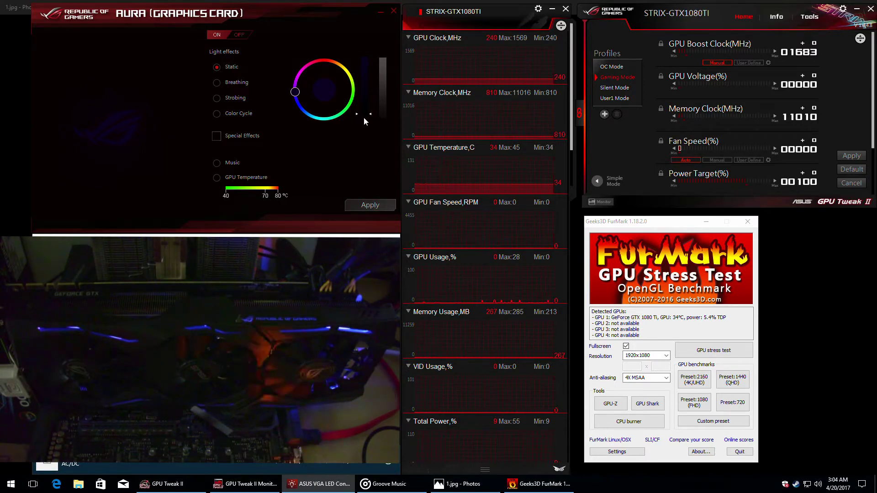
drag(370, 106, 370, 41)
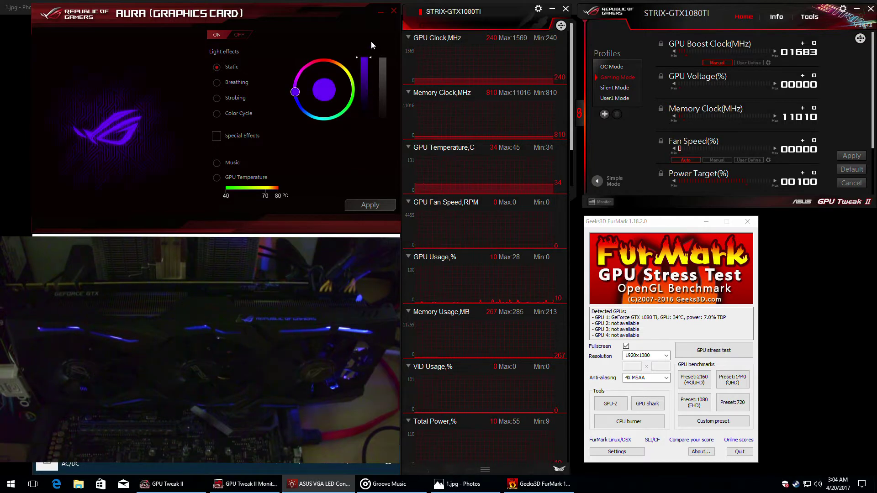
click(370, 205)
Apply the static light in full-brightness red, followed by full-brightness white
drag(295, 92, 322, 45)
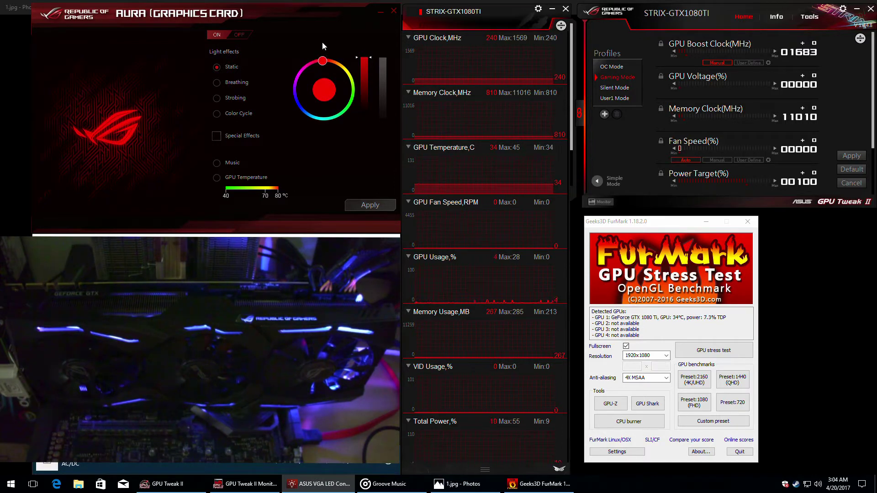
click(366, 204)
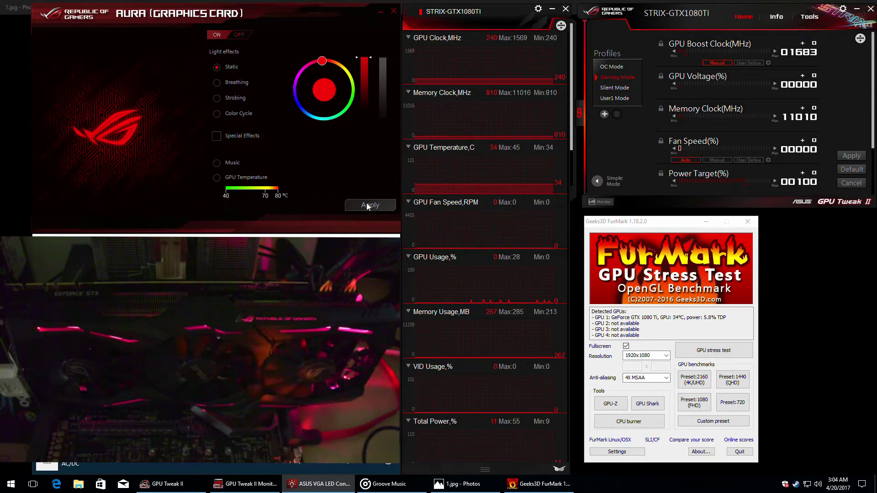
click(384, 63)
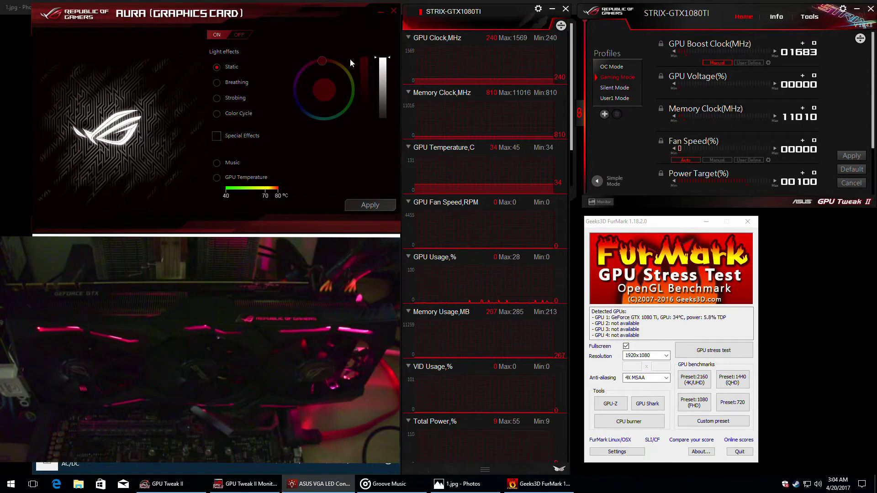
click(377, 201)
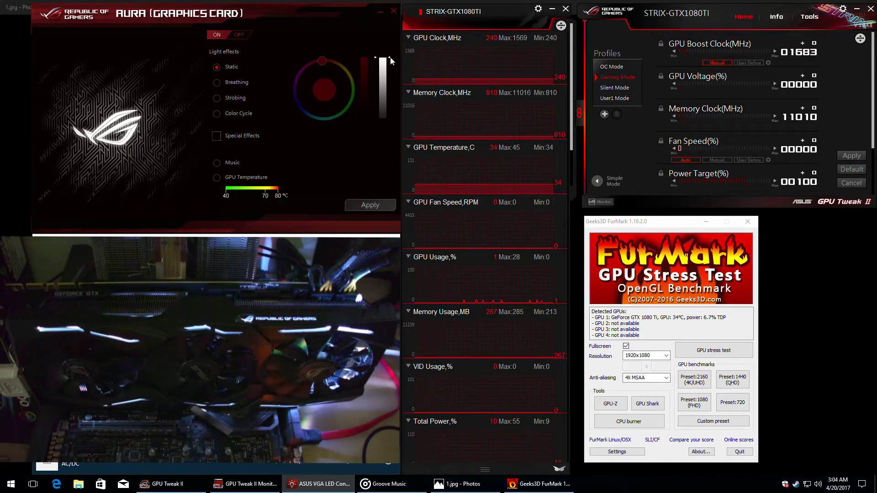
Apply the static white light at minimum brightness, and reapply it at maximum brightness
drag(383, 89, 392, 136)
click(376, 205)
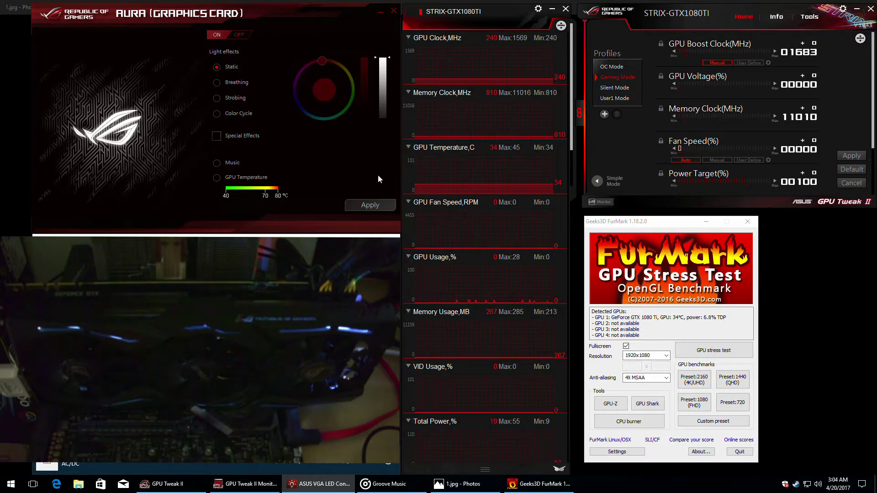
click(380, 204)
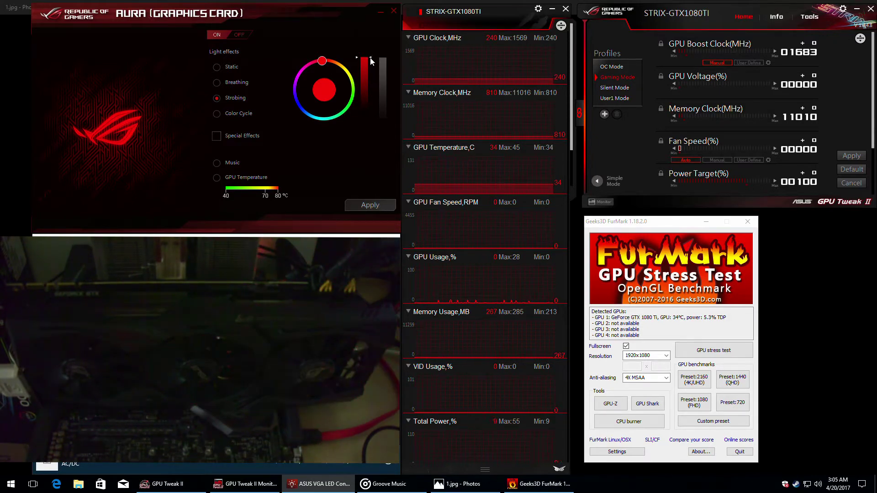
Apply the red Strobing light at minimum brightness, and reapply it at maximum brightness
drag(371, 61, 370, 146)
click(373, 205)
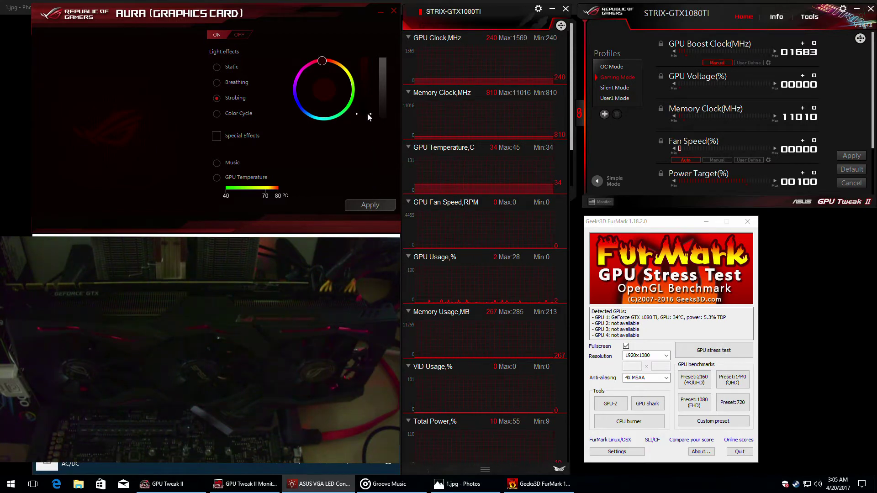
drag(371, 118, 373, 42)
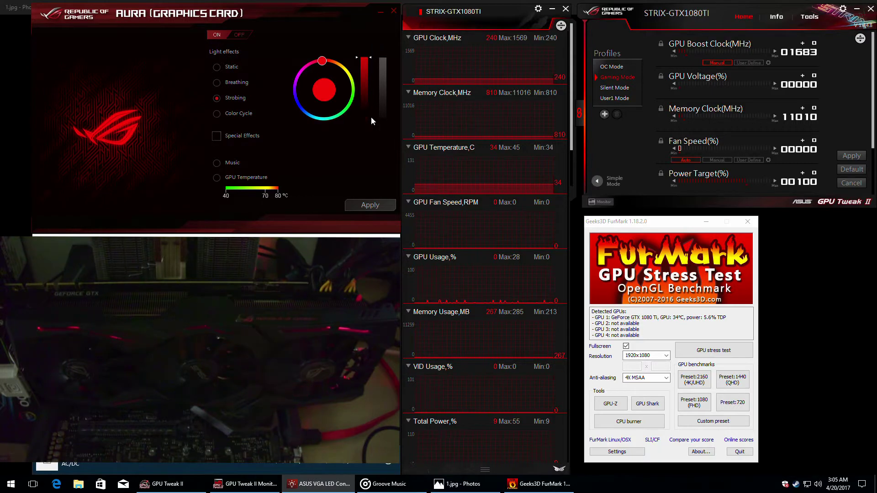
click(370, 206)
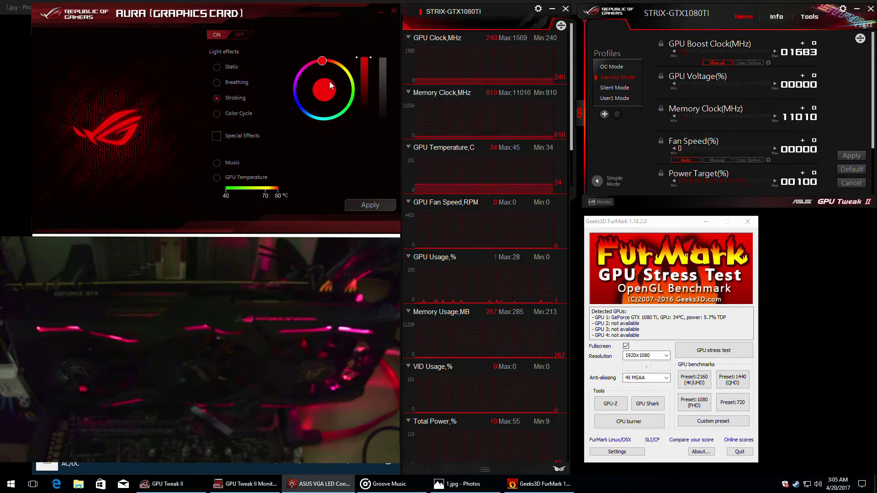
Change the strobing colour to yellowish green and apply it at full brightness and at minimum brightness
drag(321, 61, 356, 88)
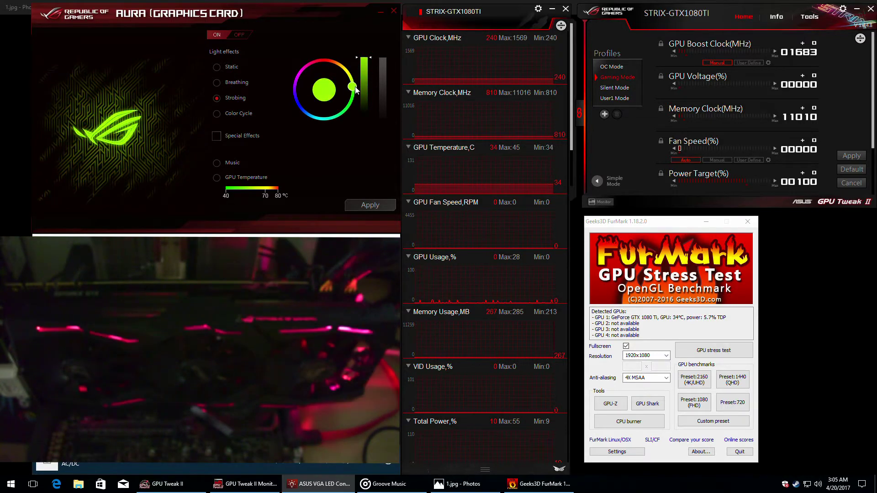
click(378, 204)
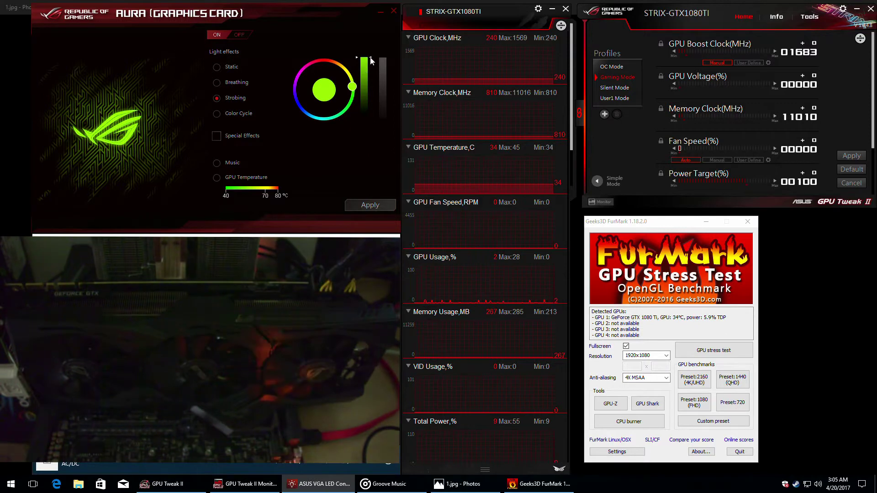
drag(371, 60, 371, 114)
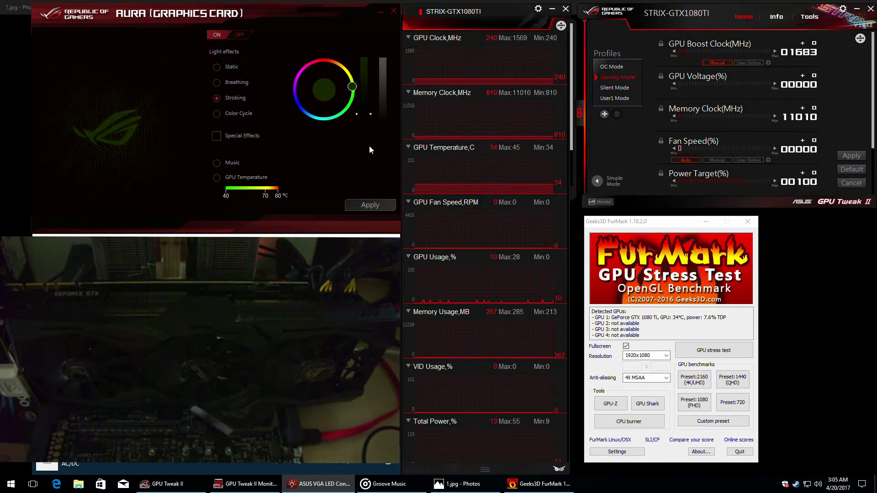
click(361, 204)
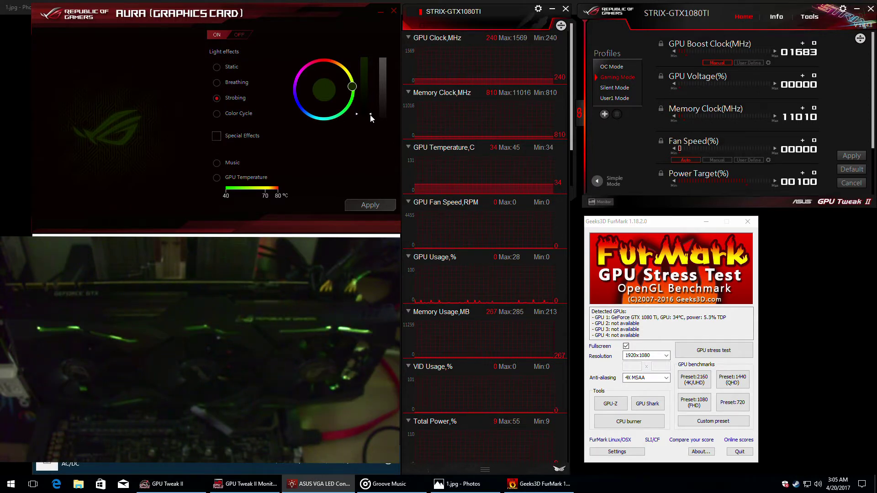
Reapply the strobing light in full-brightness yellowish green, followed by full-brightness cyan
drag(371, 117, 385, 21)
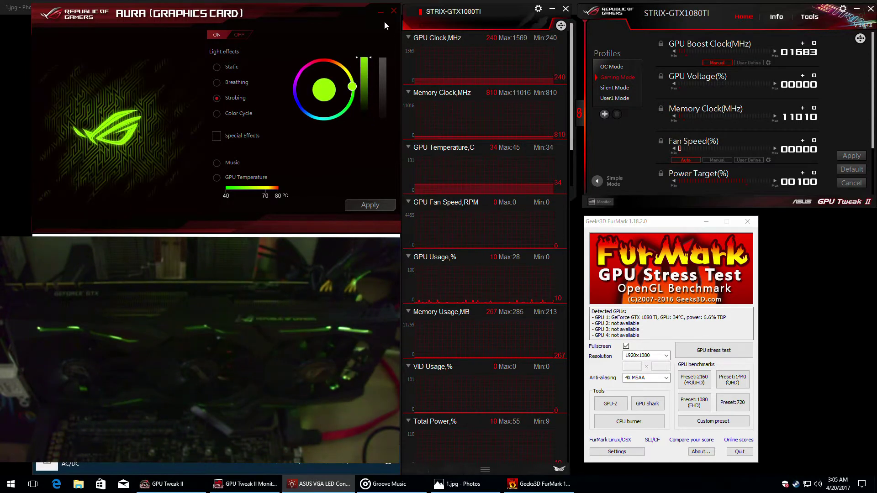
click(371, 205)
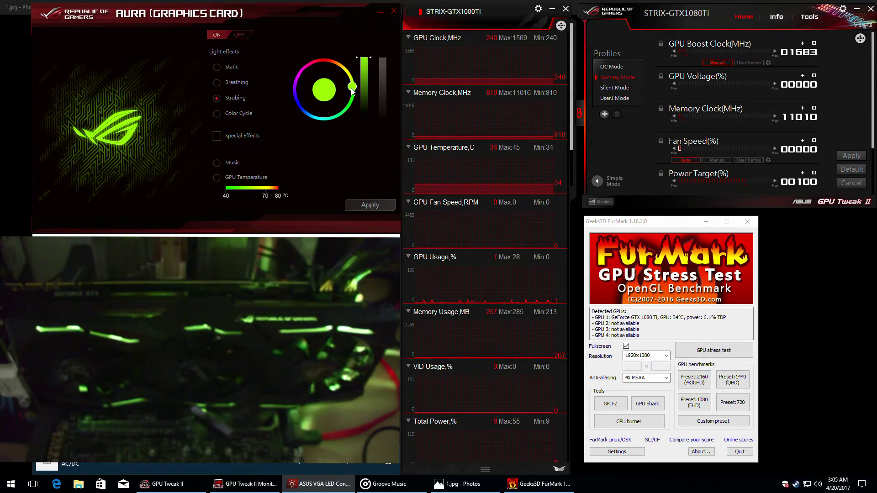
drag(352, 86, 325, 124)
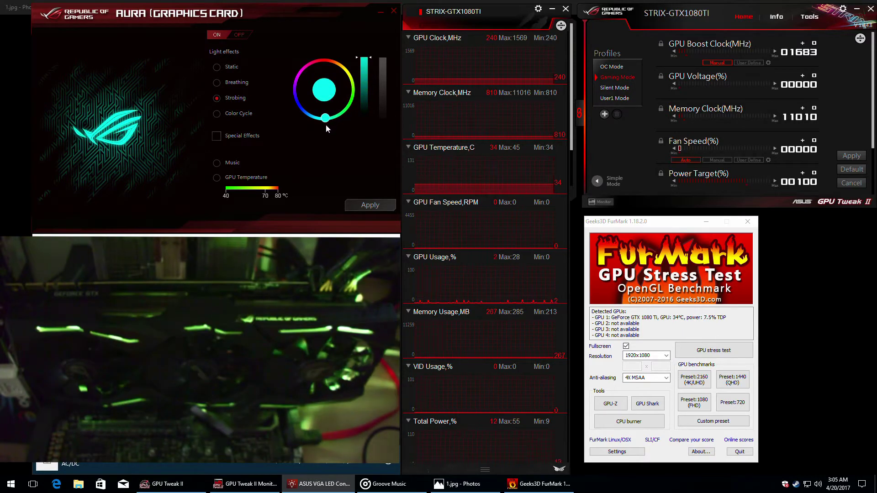
click(377, 205)
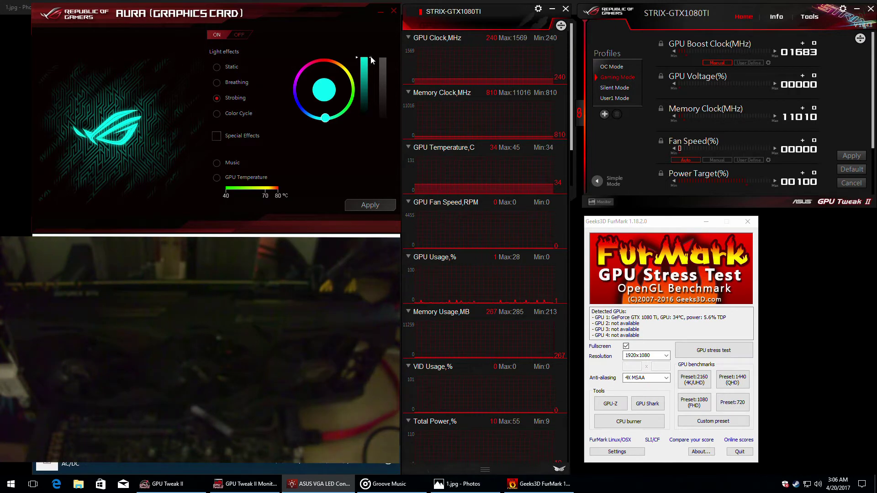
Apply the cyan strobing light at minimum brightness, and reapply it at maximum brightness
drag(371, 58, 372, 178)
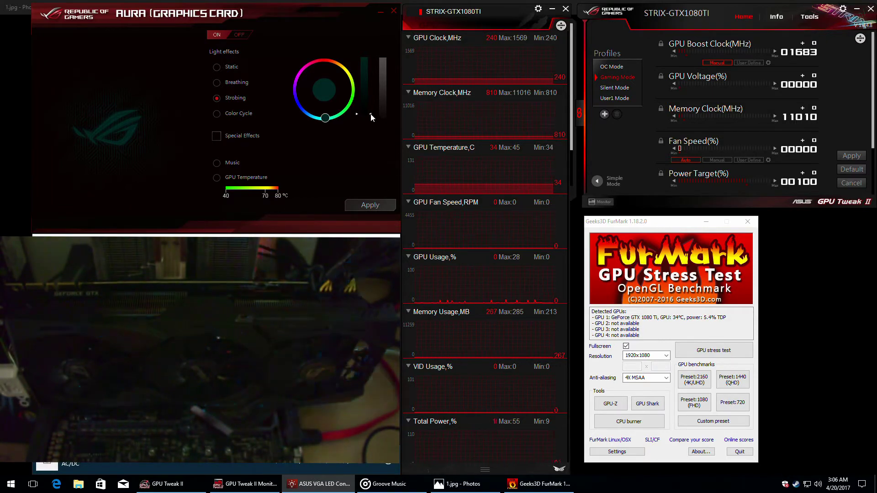
drag(371, 118, 369, 26)
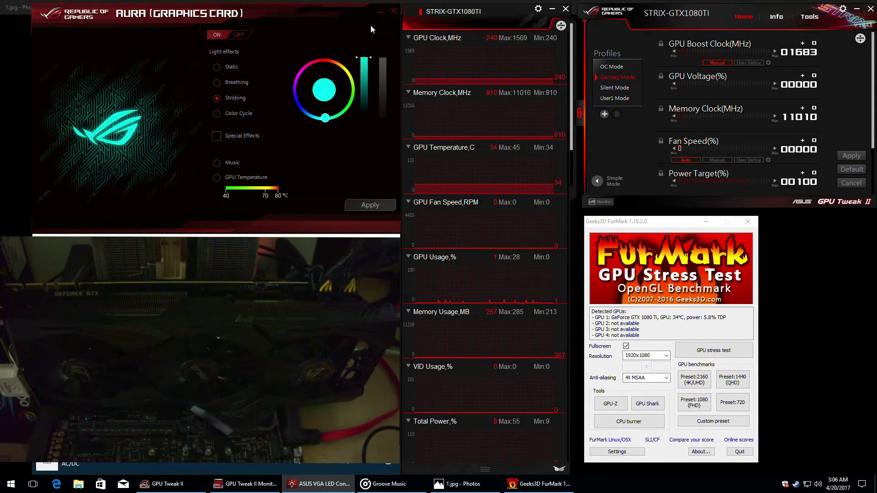
click(364, 206)
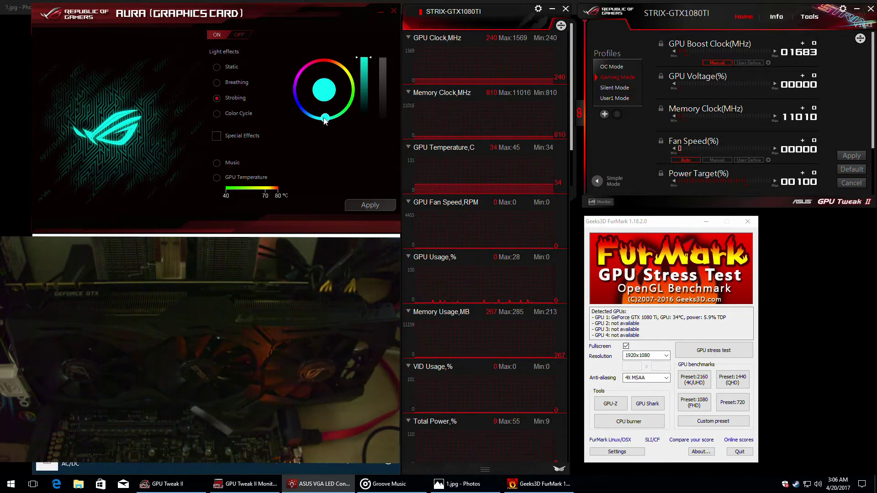
Change the strobing colour to violet and apply it at full brightness, at minimum brightness, and at full brightness again
drag(325, 118, 278, 89)
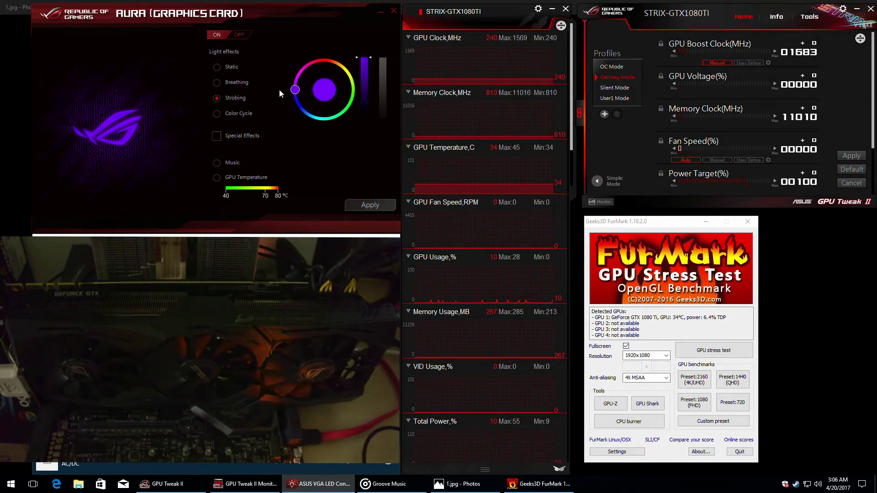
click(364, 203)
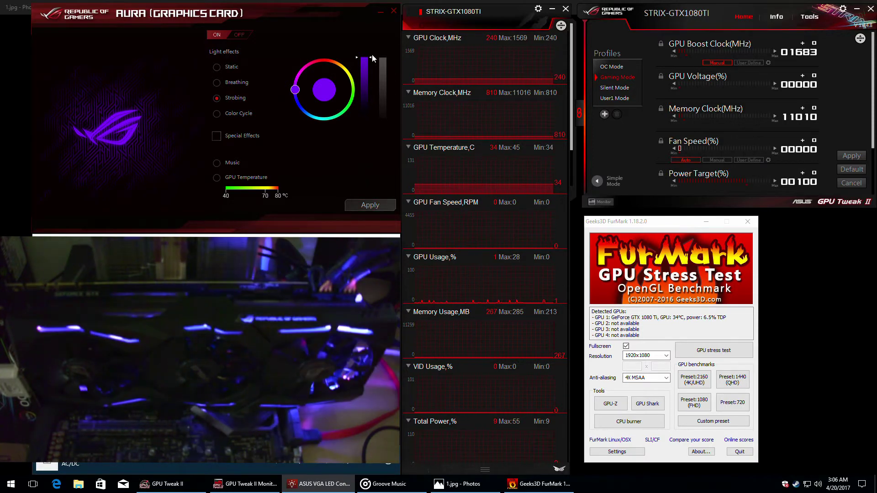
click(369, 205)
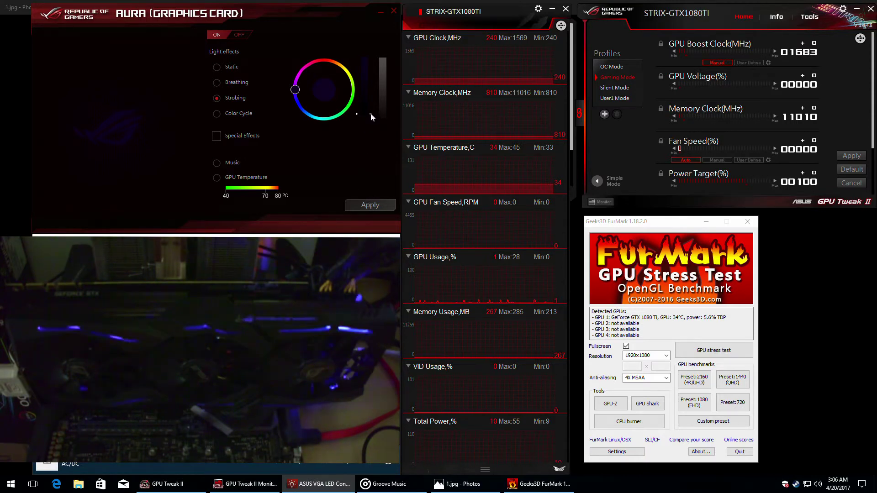
drag(371, 114, 377, 32)
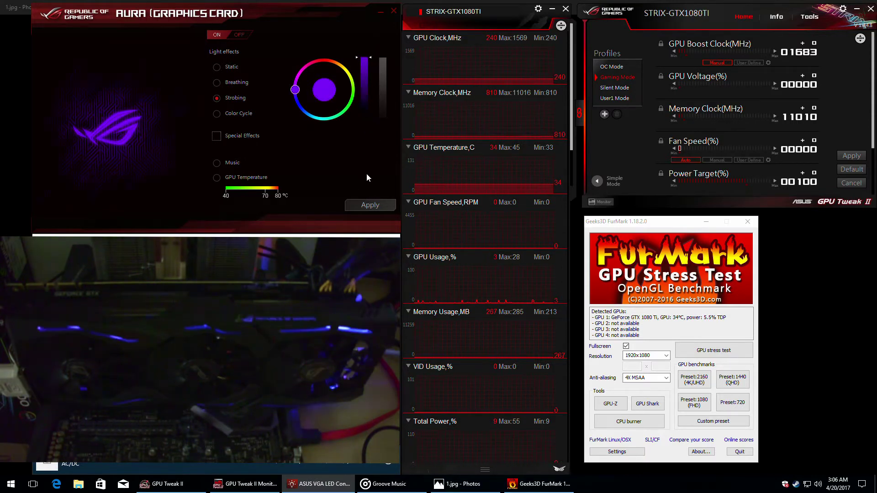
click(373, 205)
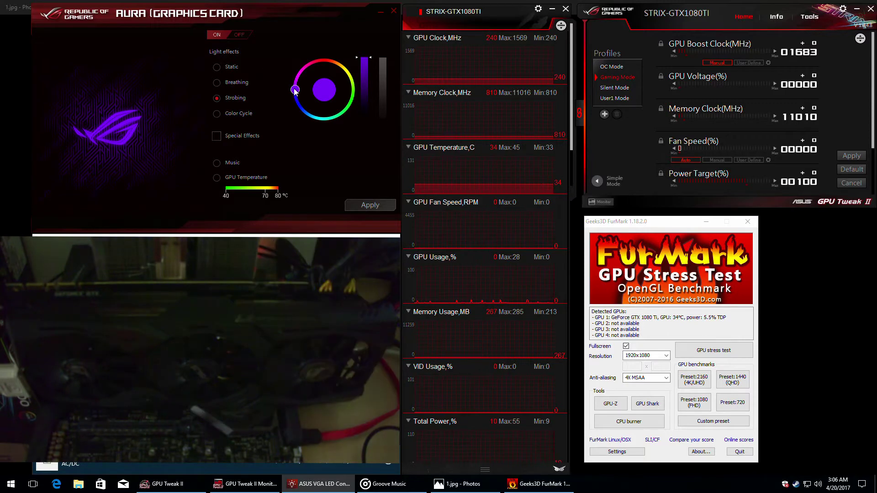
Apply the strobing light in full-brightness red, followed by full-brightness white
drag(295, 93, 323, 61)
click(366, 205)
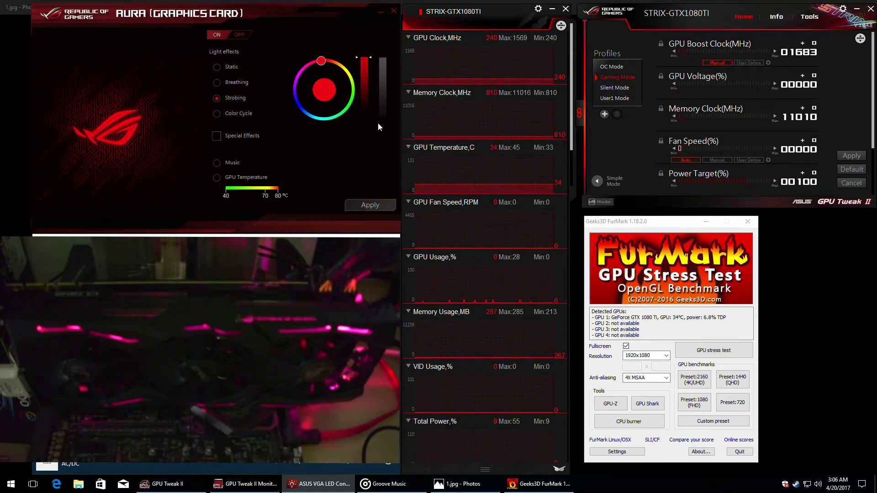
click(384, 70)
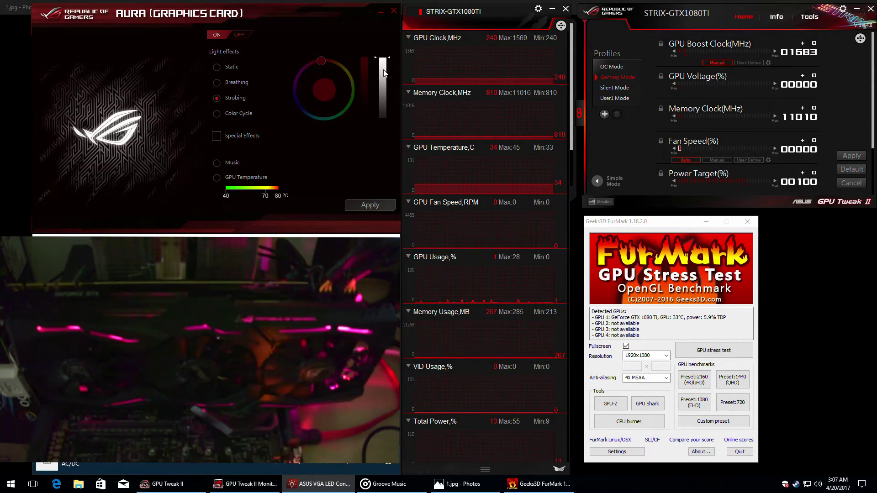
click(386, 205)
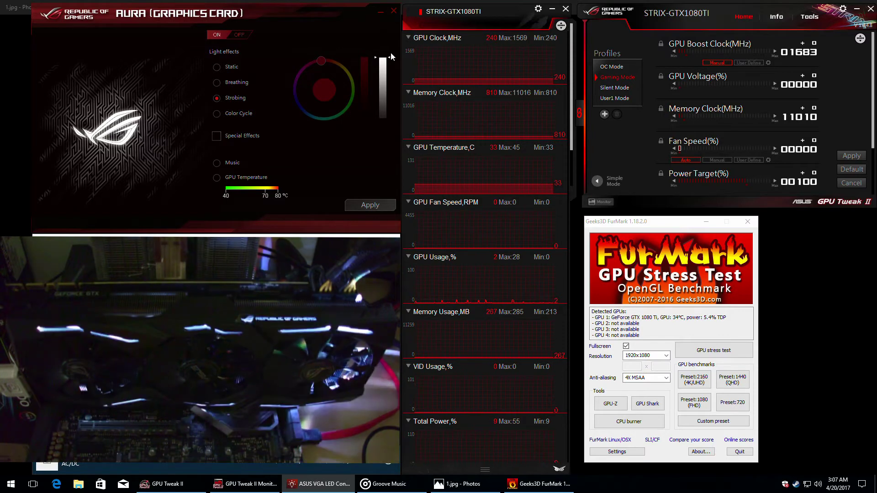
Apply the white strobing light at minimum brightness, and reapply it at maximum brightness
drag(389, 59, 390, 118)
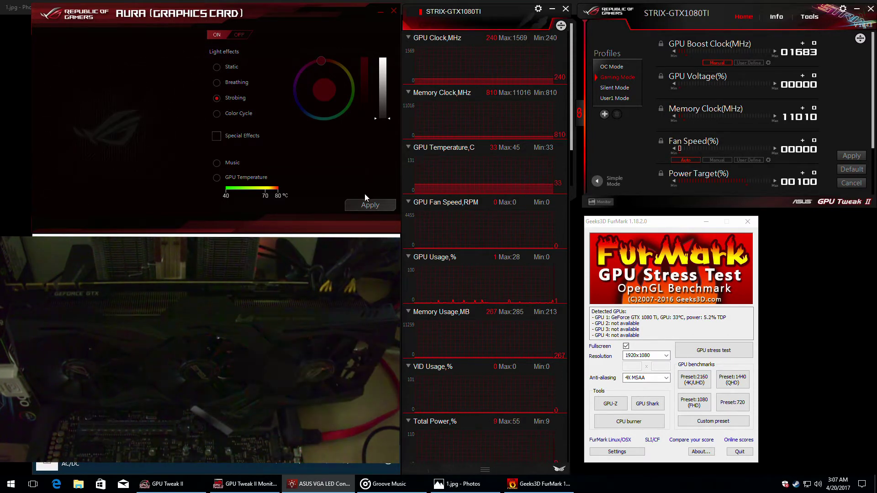
click(368, 205)
drag(390, 120, 391, 45)
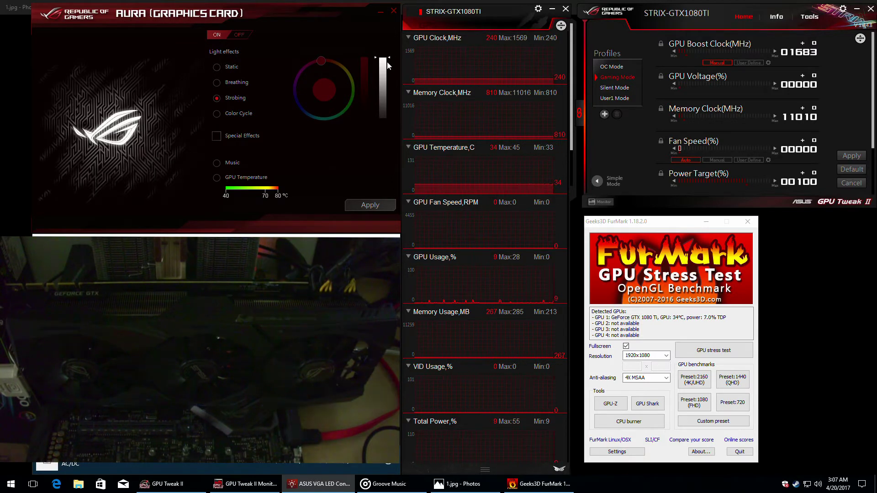
click(376, 201)
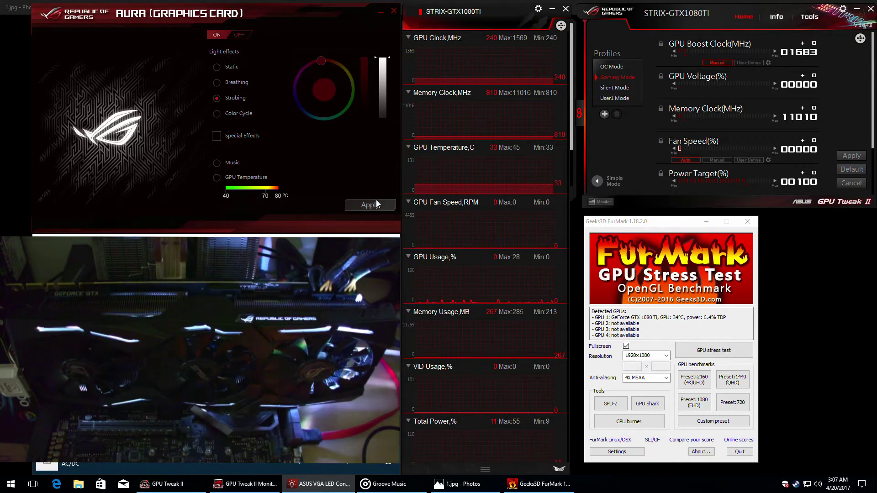
Switch the colour selection back to red and apply the Color Cycle light effect
click(364, 79)
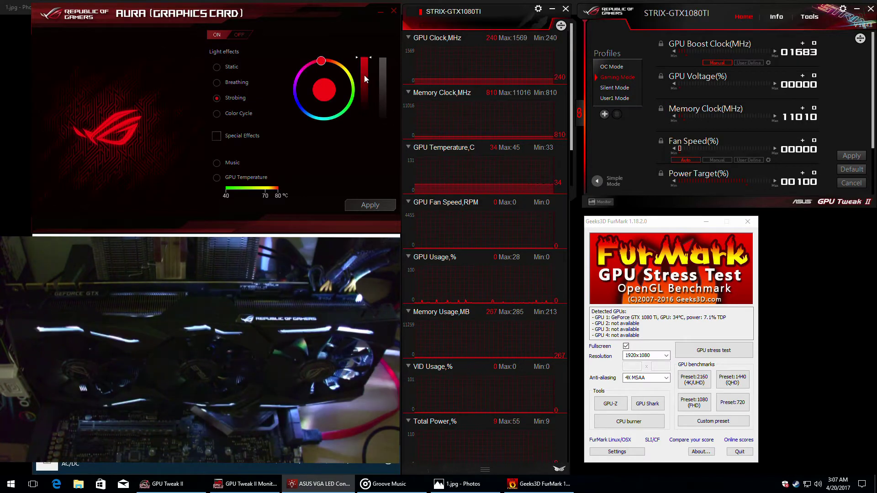
click(217, 114)
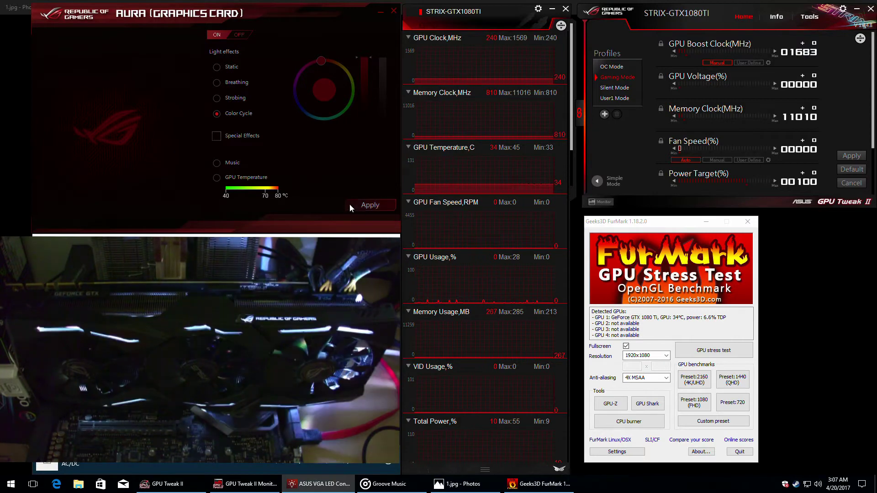
click(368, 205)
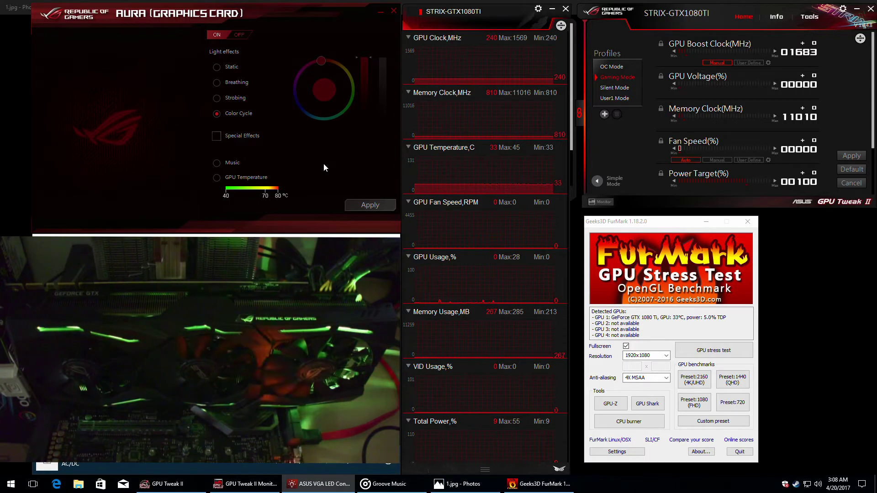
Apply the Music special effect to the graphics card lighting and switch to the Groove Music player
click(217, 163)
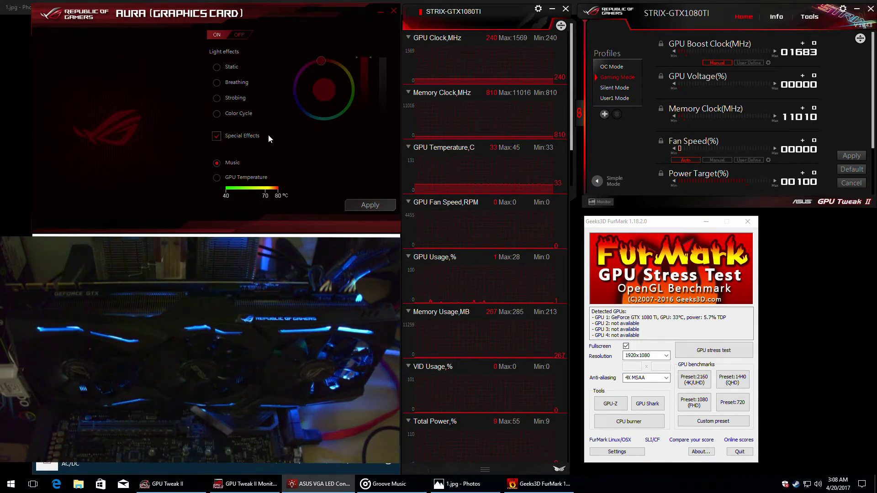
click(359, 206)
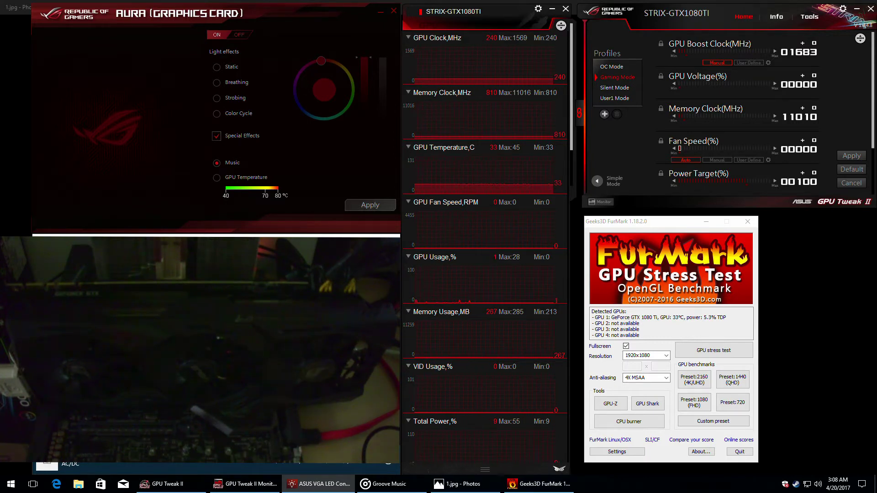
click(301, 465)
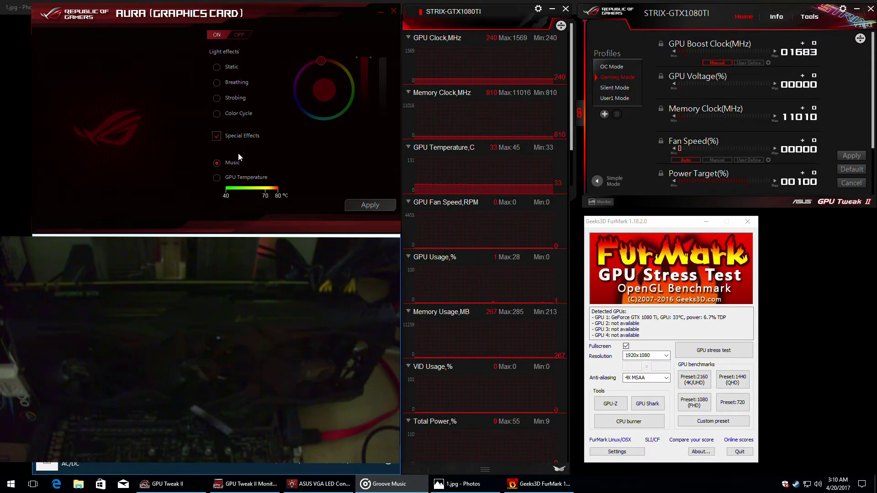
Change the special effect in Aura to GPU Temperature and apply it to the card
click(217, 177)
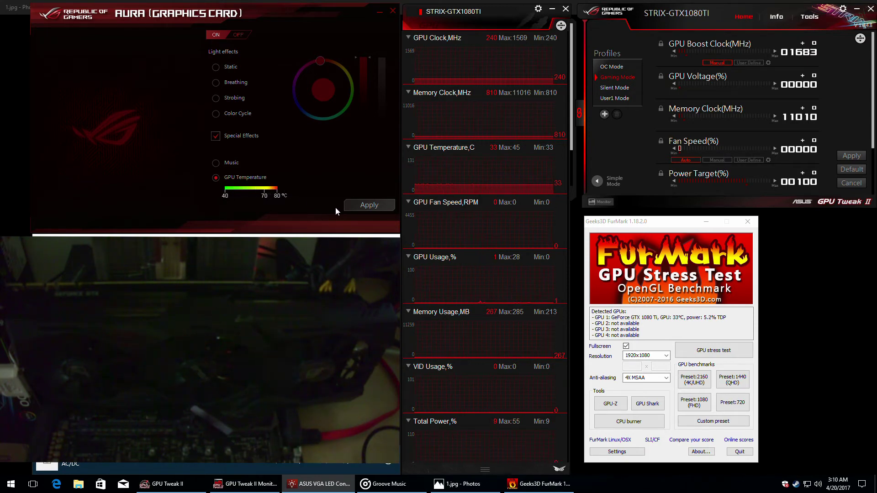
click(360, 205)
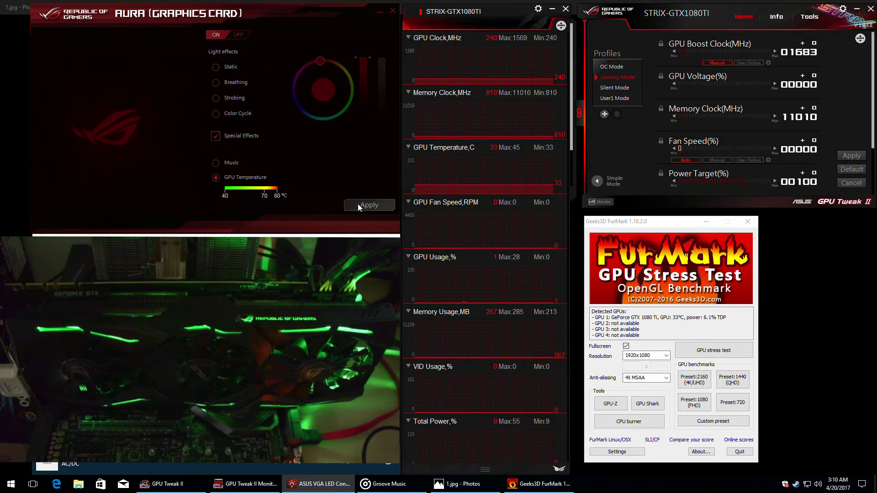
click(360, 207)
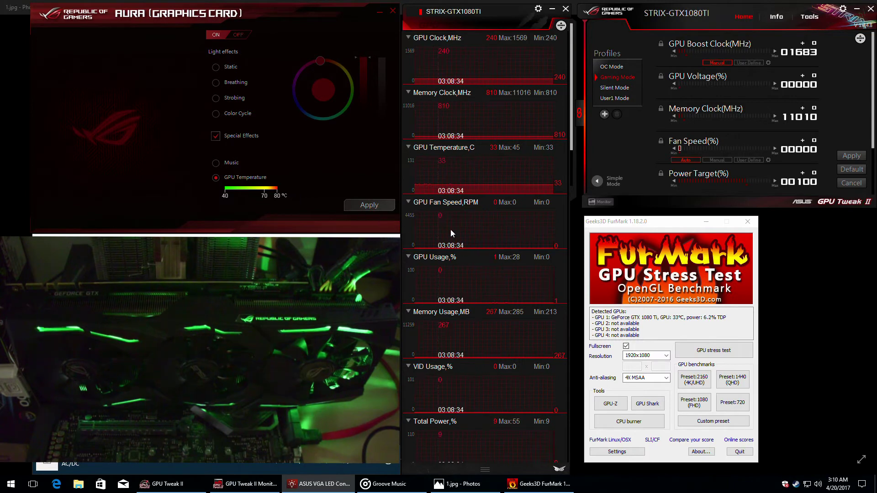
Switch to FurMark, run the fullscreen GPU stress test at 1920x1080 with 4X MSAA, and end it
click(633, 224)
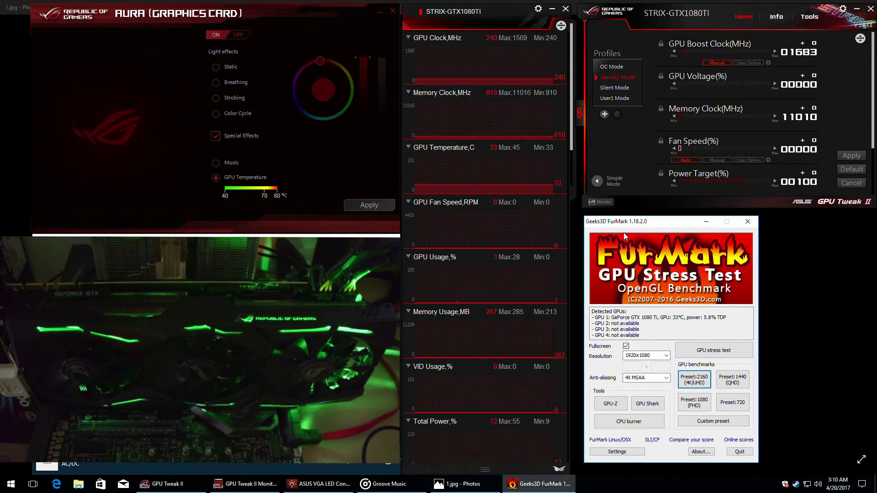
click(711, 350)
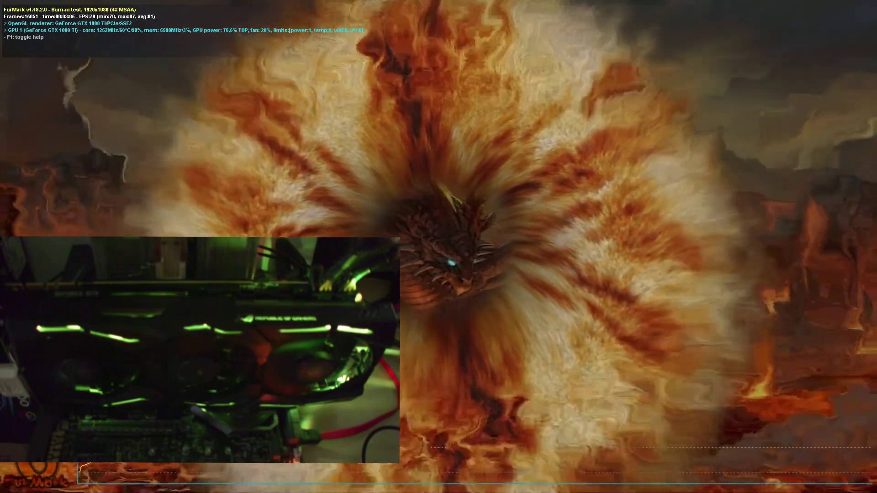
key(Escape)
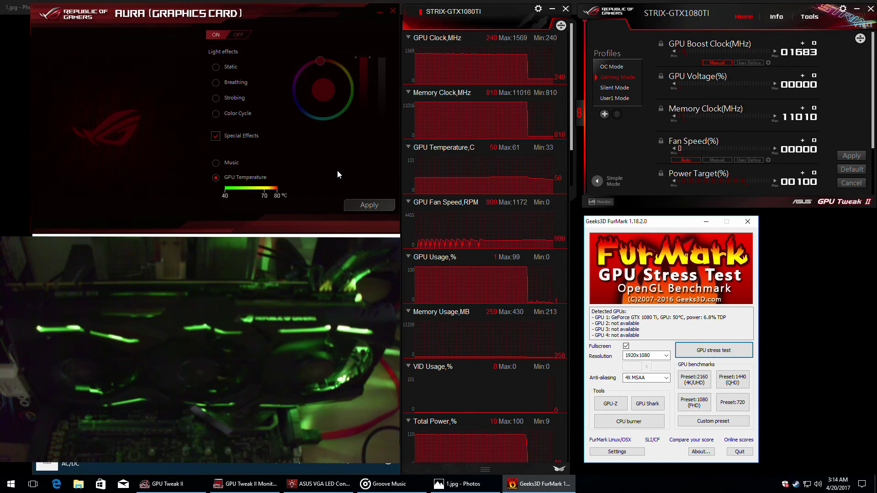
Set the Aura light effect back to Static in full-brightness red and apply it
click(215, 67)
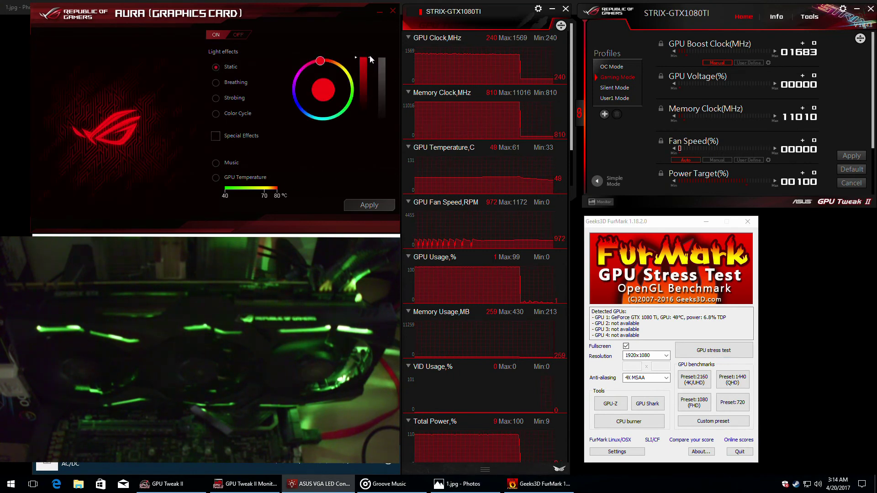
click(370, 205)
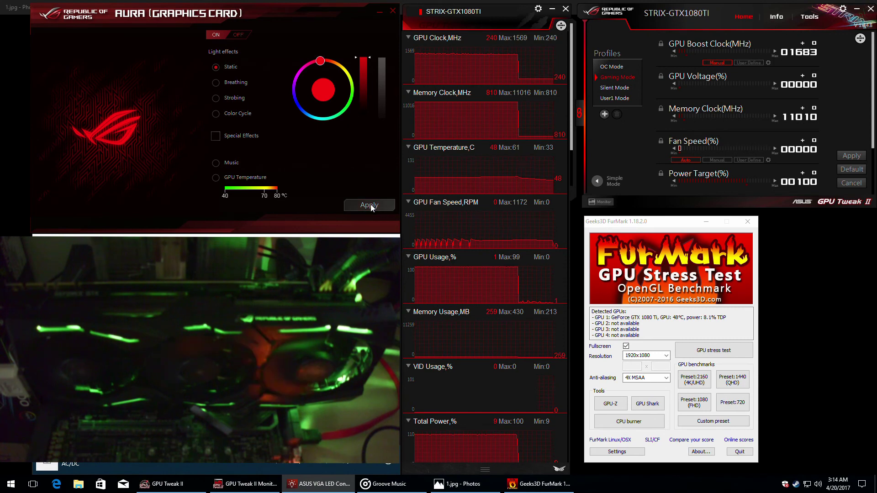